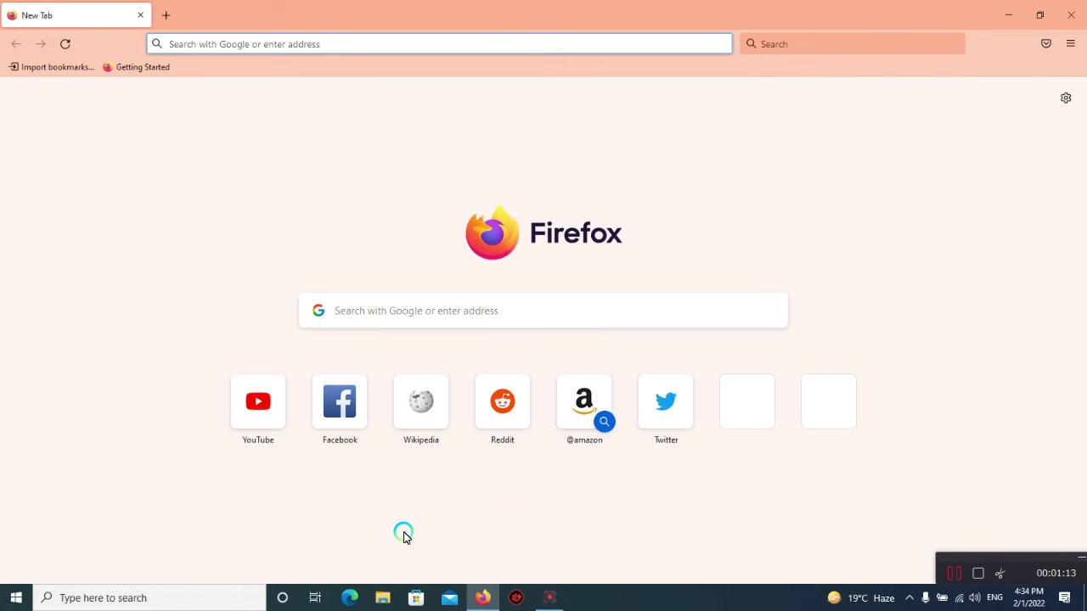
Search the web for xmrig, open the xmrig.com site and go to its download page.
type("x")
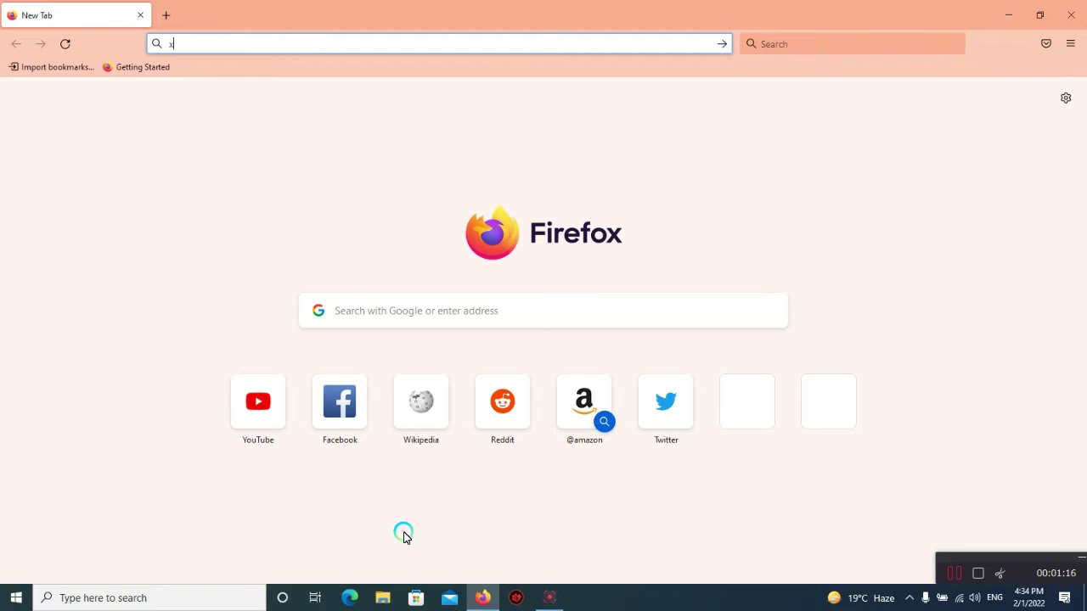
type("mr")
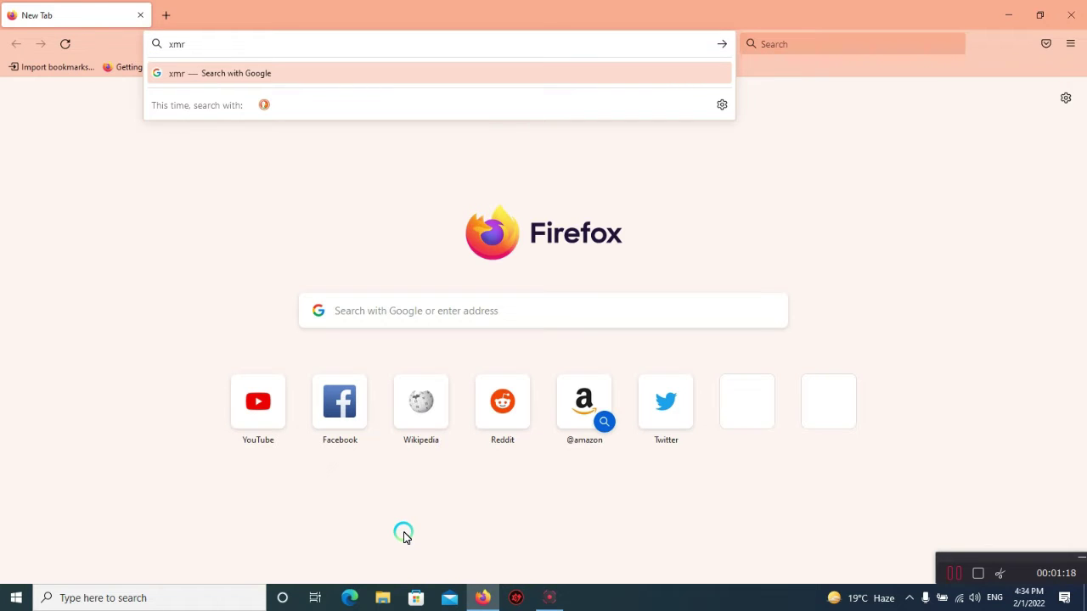
type("ig")
key("Return")
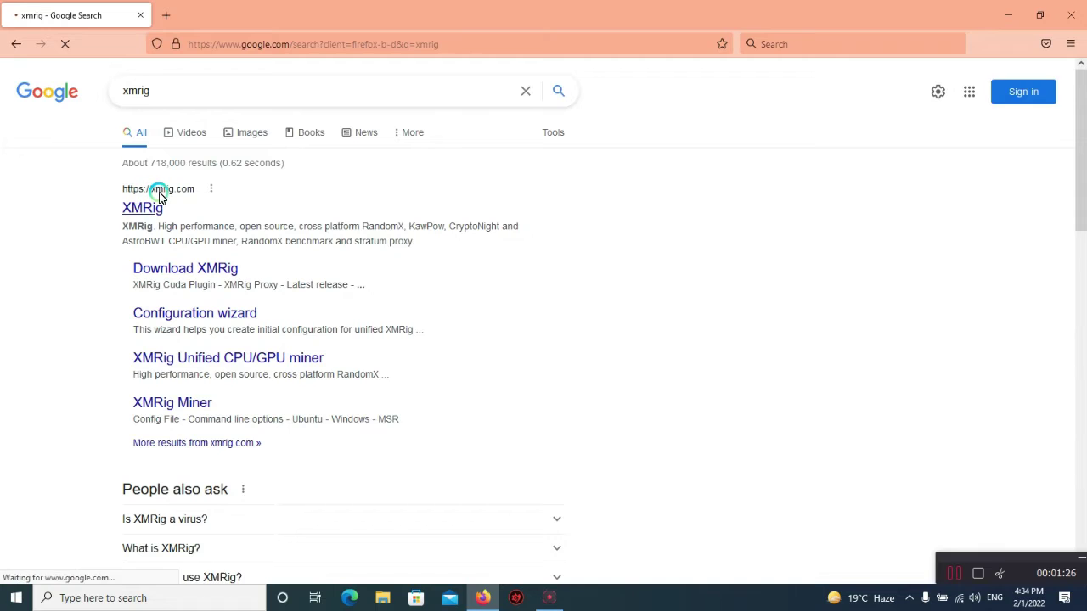
left_click(346, 255)
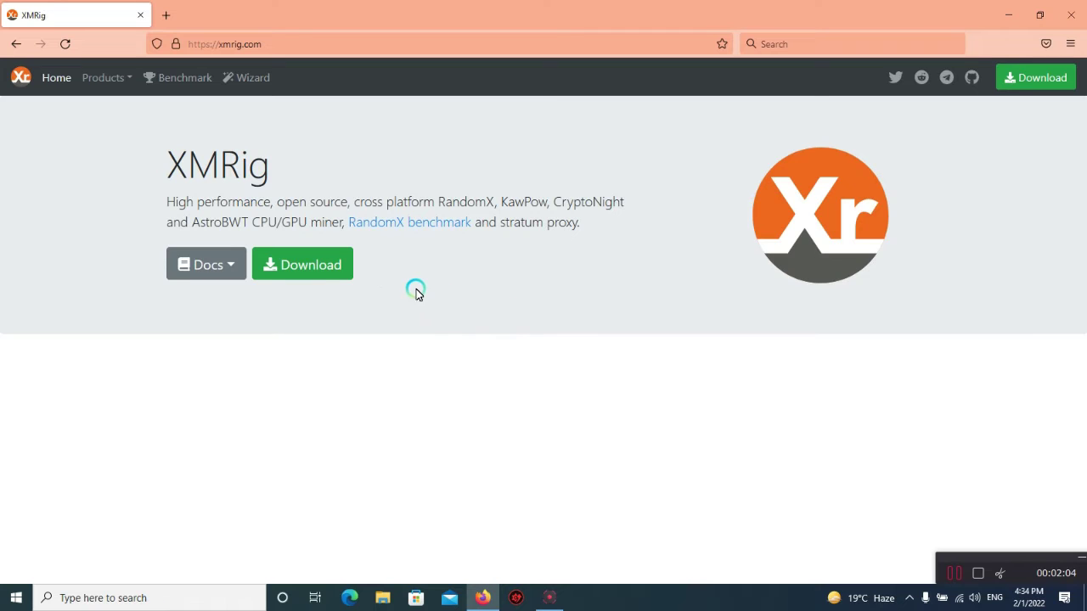
left_click(318, 268)
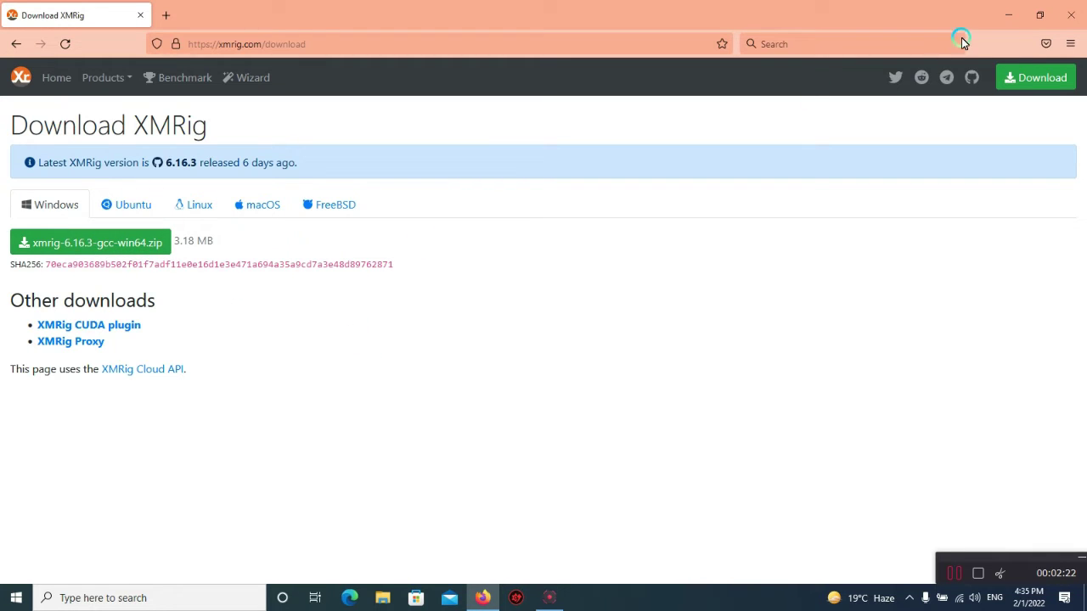
Switch to the desktop and extract the existing xmrig-6.16.3-gcc-win64 archive into its own folder.
left_click(1010, 26)
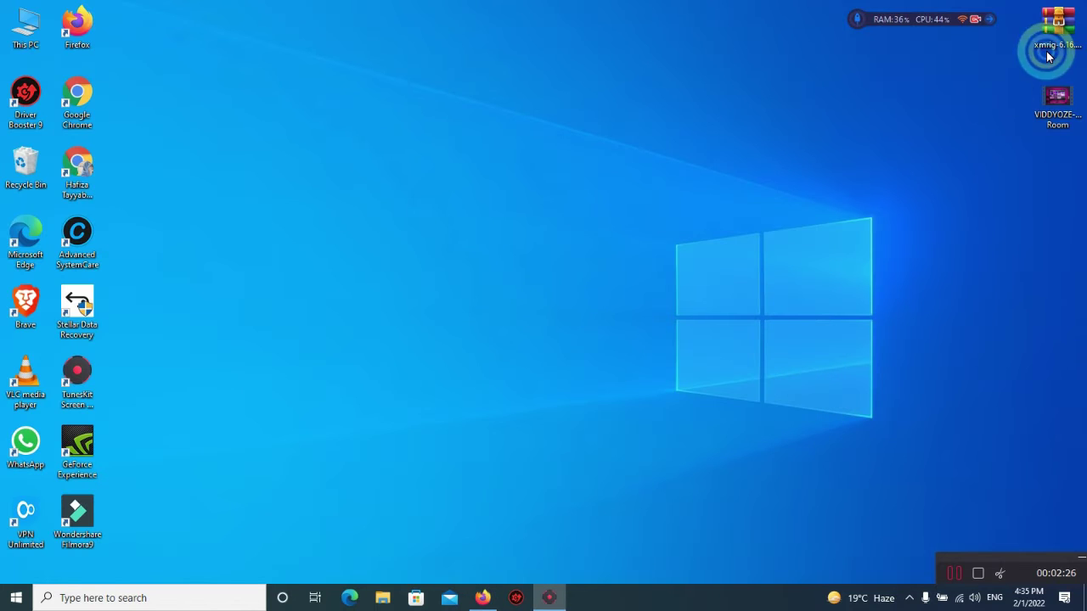
left_click_drag(1057, 33, 952, 92)
left_click(952, 91)
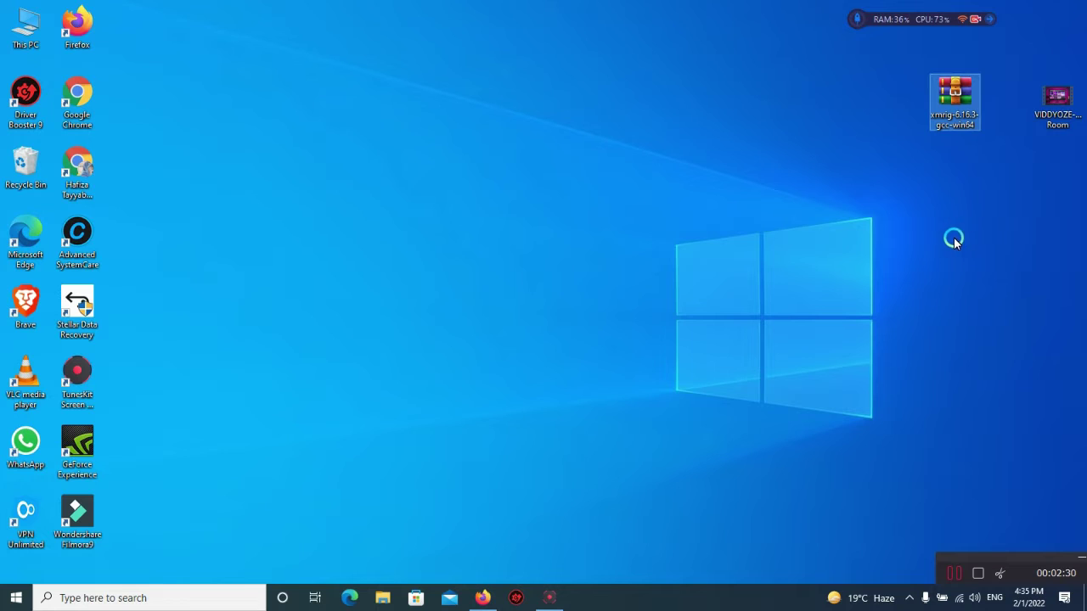
key("shift+F10")
left_click(931, 172)
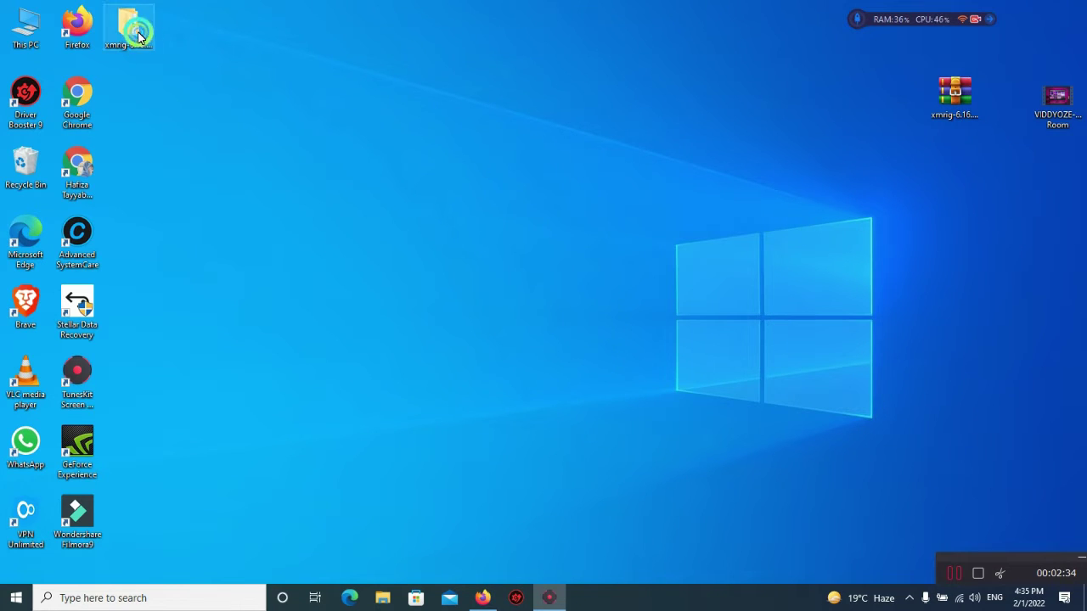
Examine the files in the extracted folder's xmrig-6.16.3 subfolder and close the window.
left_click_drag(132, 27, 548, 174)
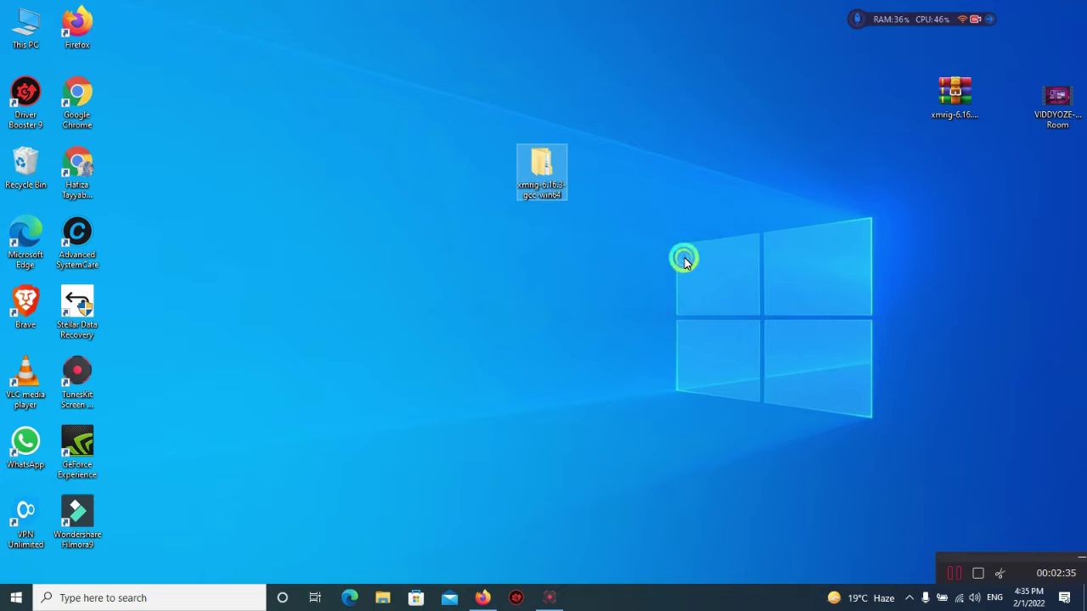
double_click(548, 172)
left_click(452, 232)
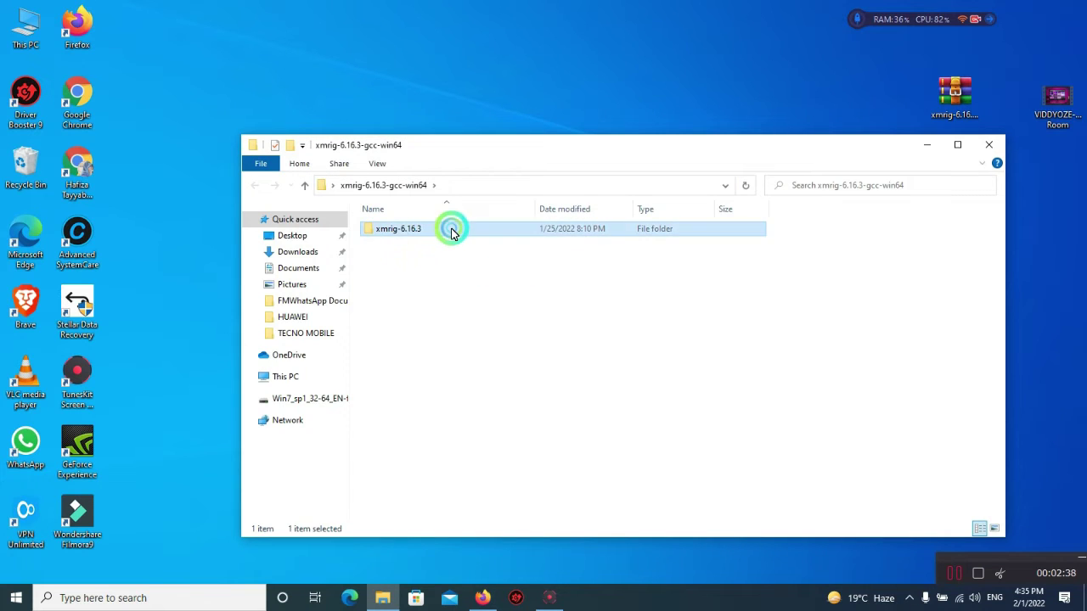
double_click(452, 232)
left_click_drag(486, 141, 437, 60)
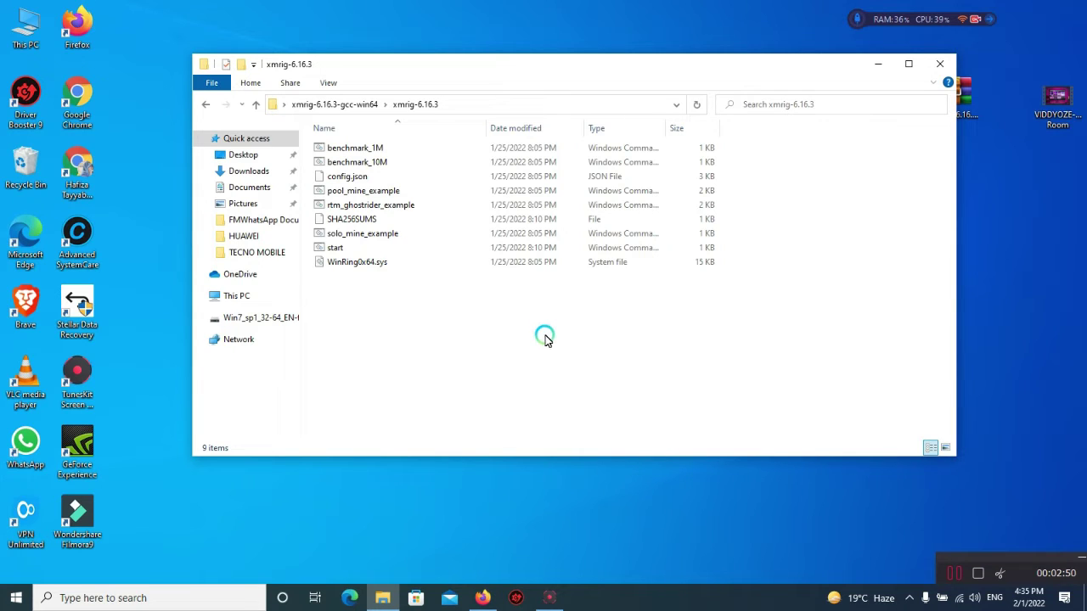
left_click(939, 64)
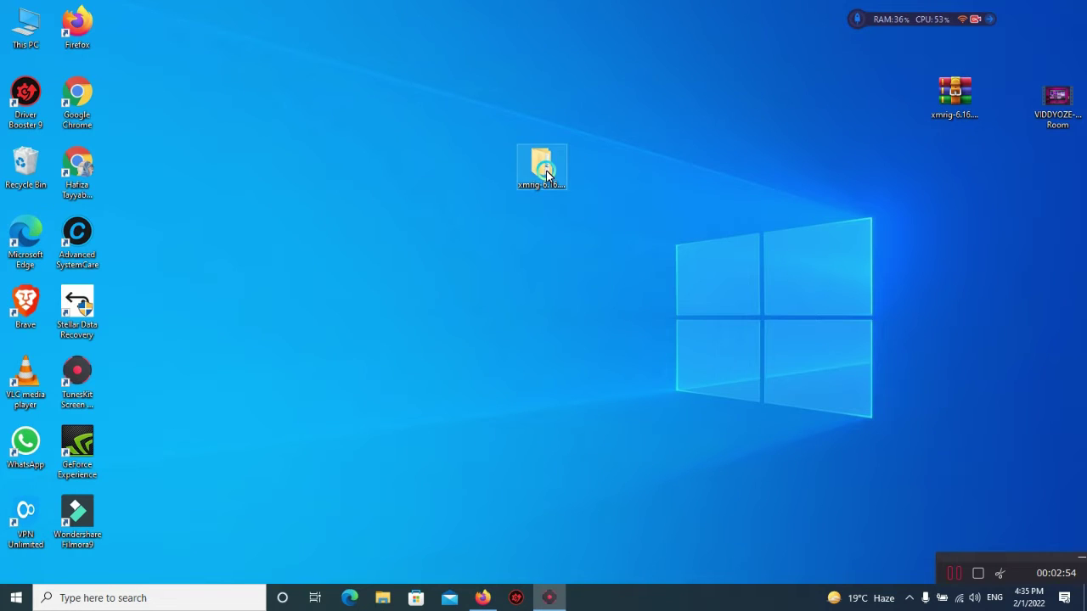
Delete the extracted xmrig-6.16.3-gcc-win64 folder and its archive from the desktop.
left_click_drag(541, 166, 902, 111)
left_click_drag(980, 175, 878, 87)
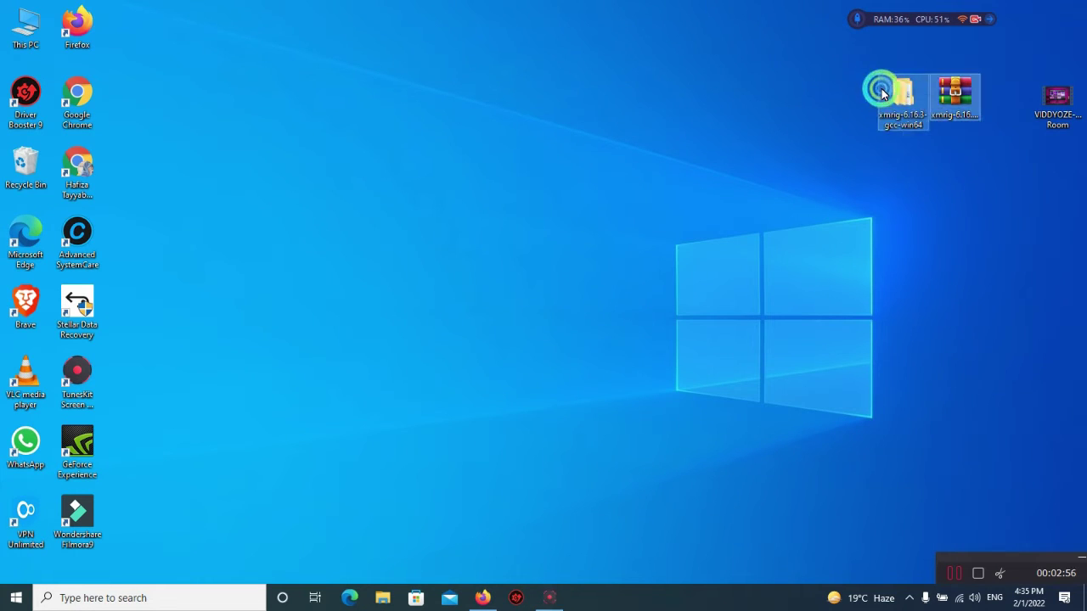
right_click(878, 88)
left_click(905, 352)
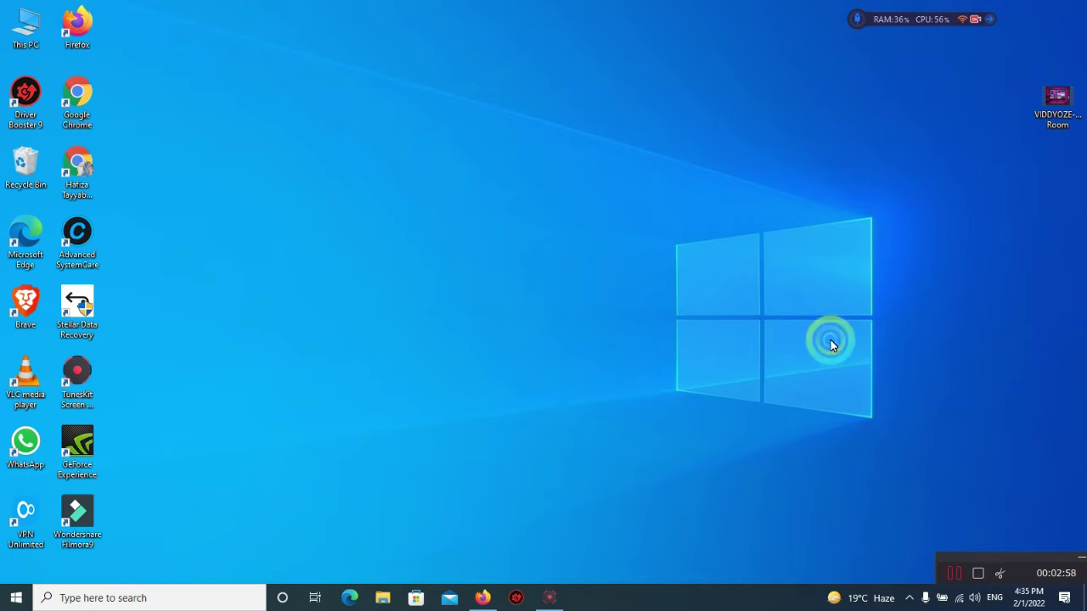
Switch to Firefox, download xmrig-6.16.3-gcc-win64.zip for Windows, acknowledging the cryptocurrency miner warning, and save the file.
left_click(483, 592)
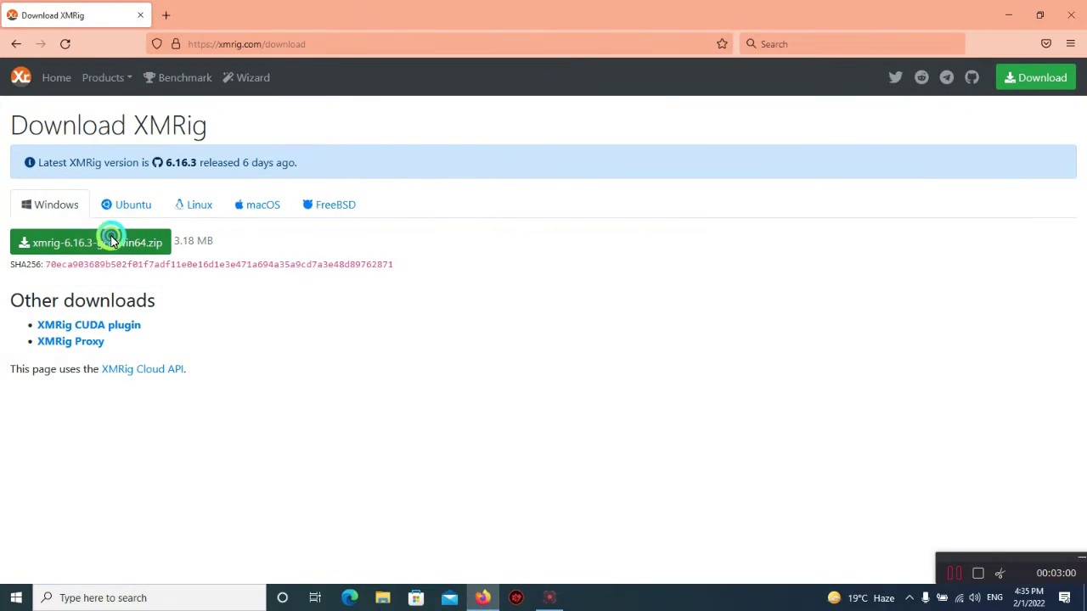
left_click(110, 237)
left_click(289, 180)
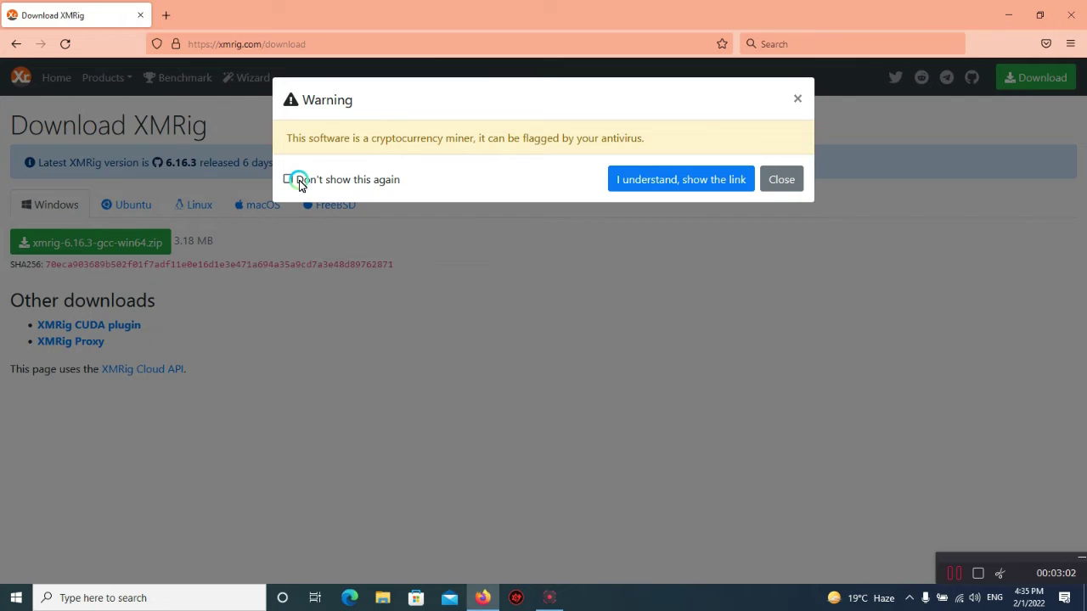
left_click(344, 180)
left_click(356, 181)
left_click(639, 178)
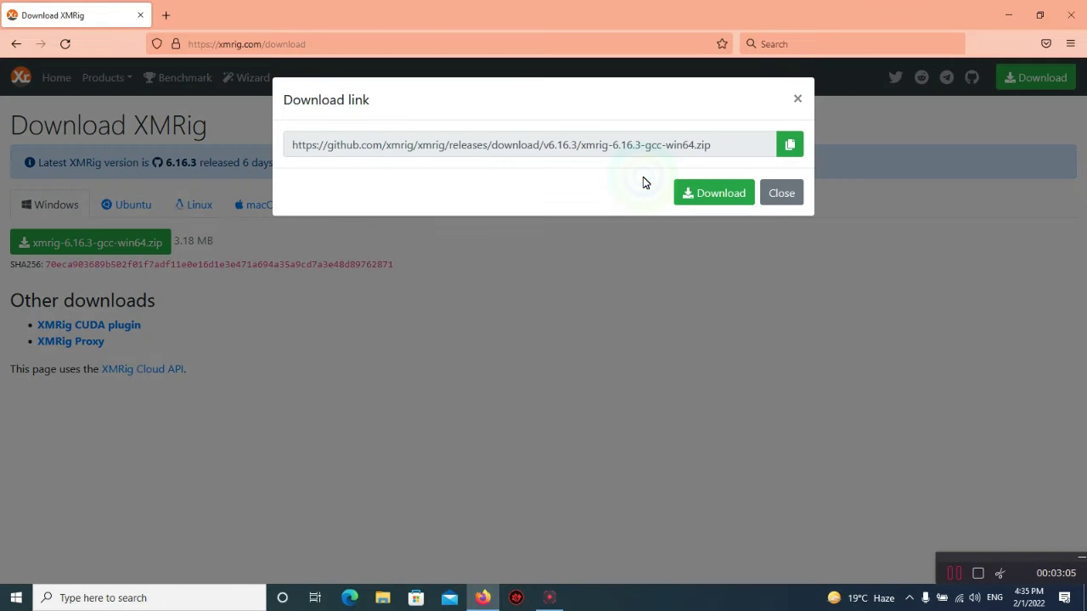
left_click(708, 196)
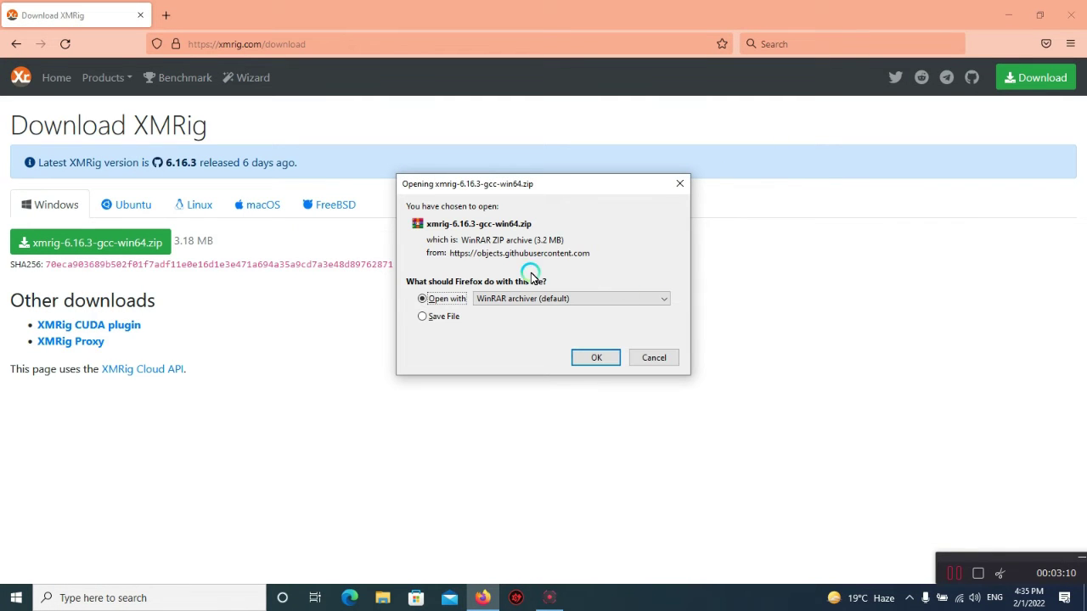
left_click(424, 316)
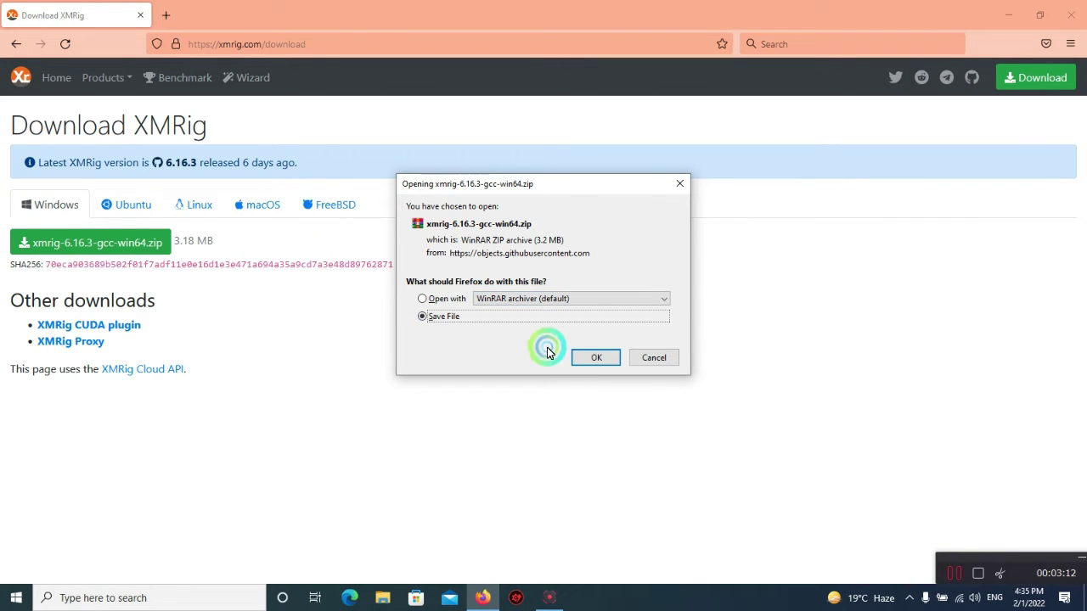
left_click(604, 359)
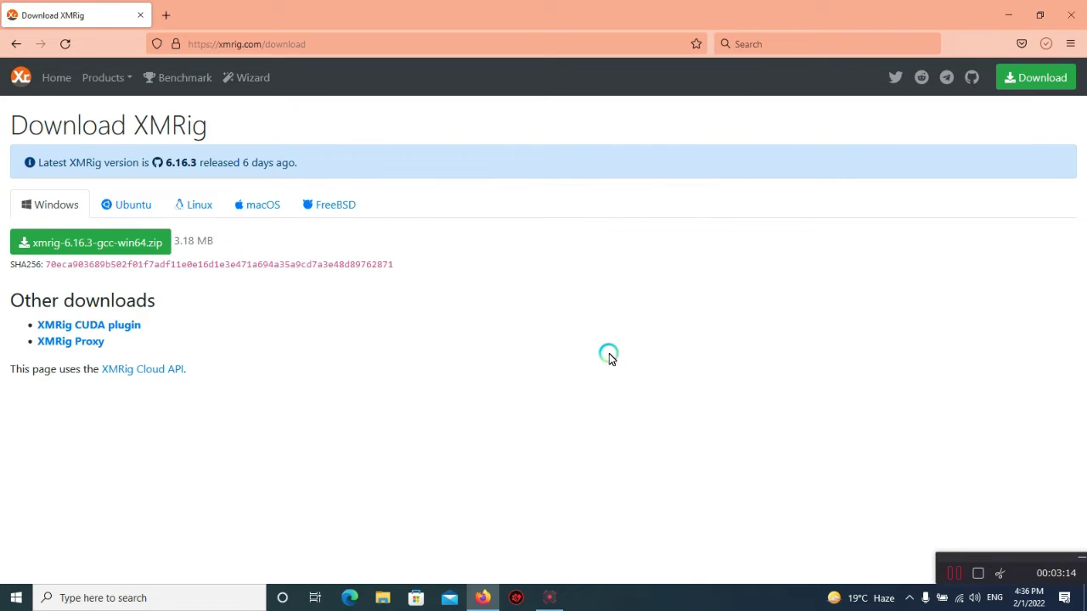
Open the details of the blocked xmrig-6.16.3-gcc-win64(1).zip download and allow it.
left_click(1032, 46)
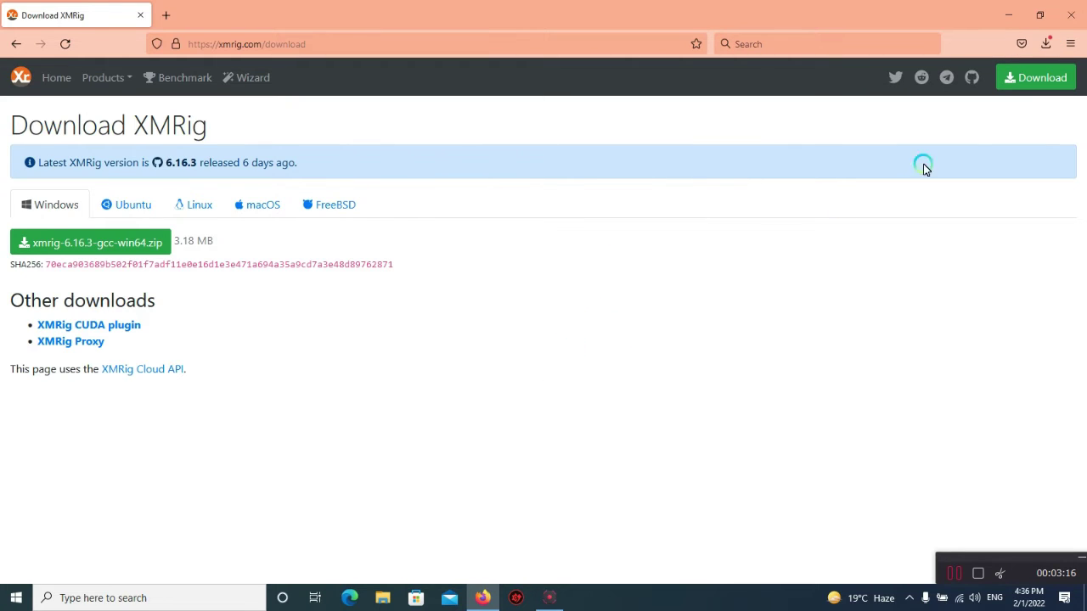
left_click(1053, 45)
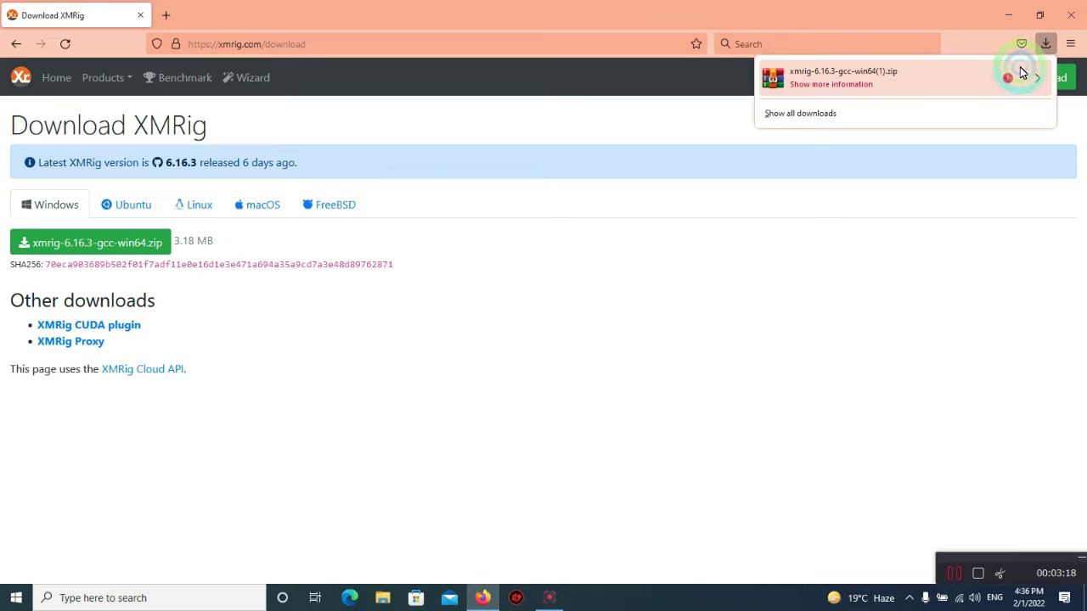
left_click(1035, 81)
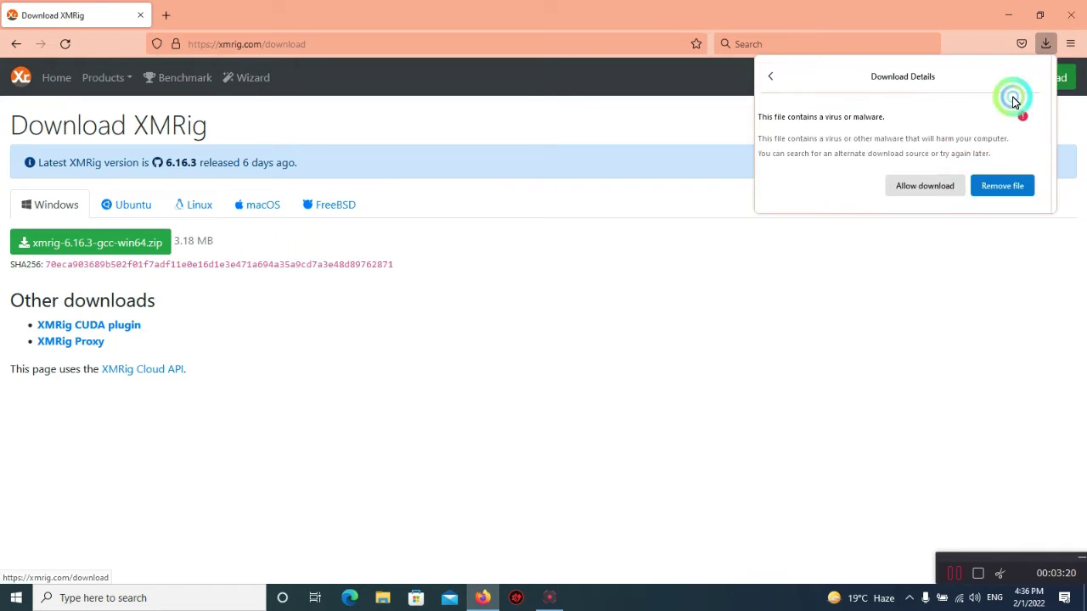
left_click(929, 187)
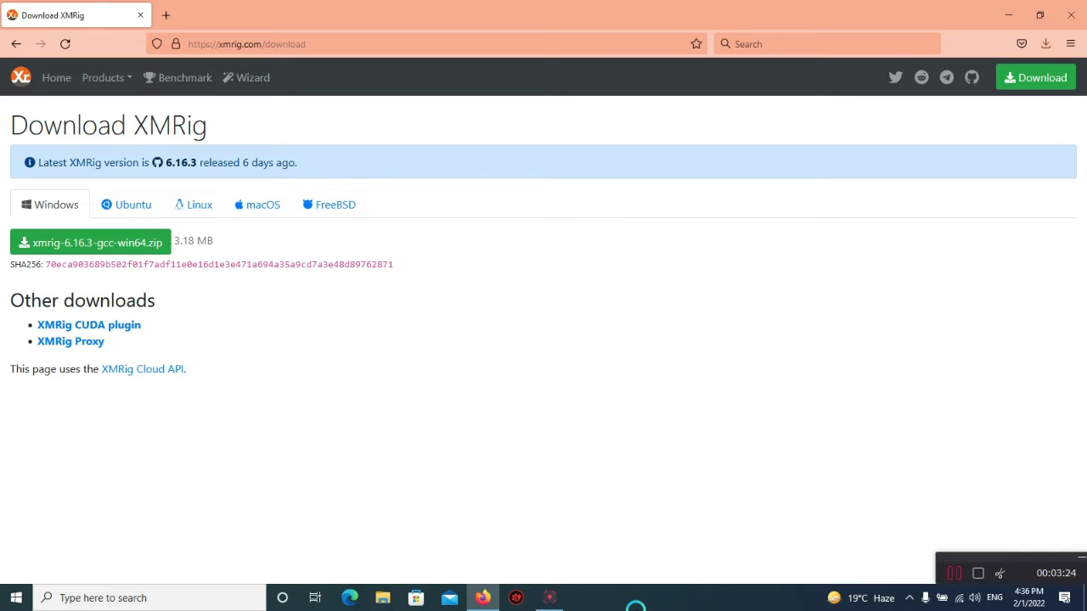
Switch to the desktop and extract the xmrig-6.16.3-gcc-win64(1) archive into its own folder.
key("super+d")
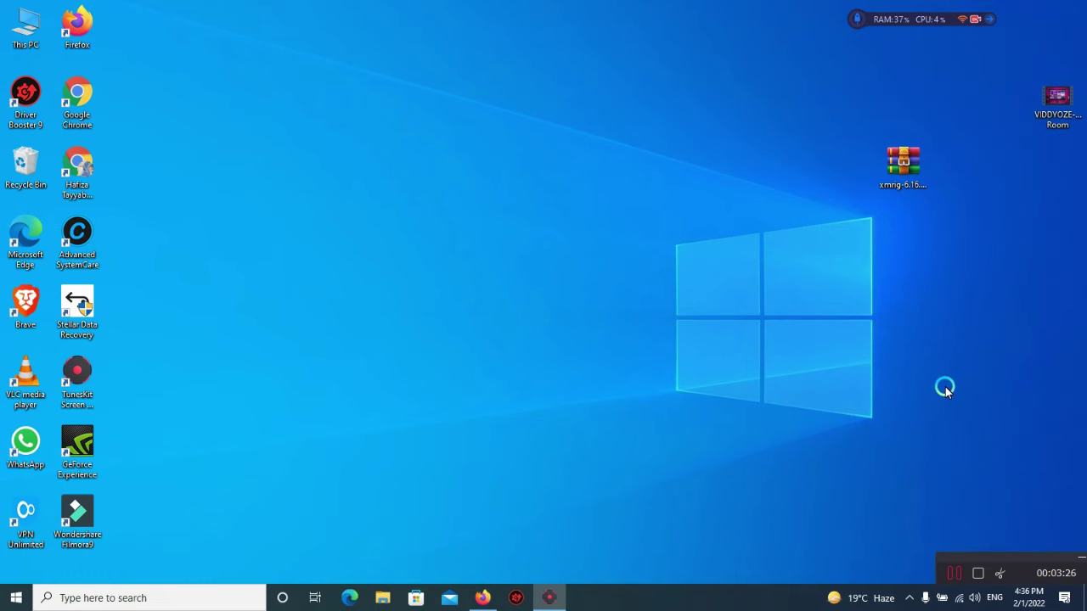
left_click(902, 167)
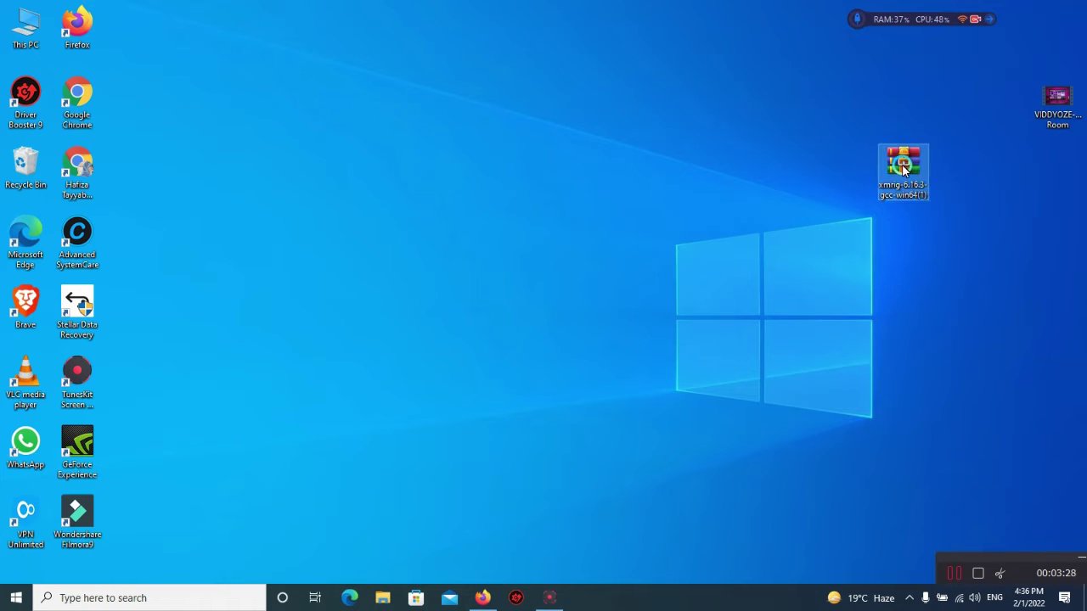
key("shift+F10")
left_click(914, 235)
left_click(760, 244)
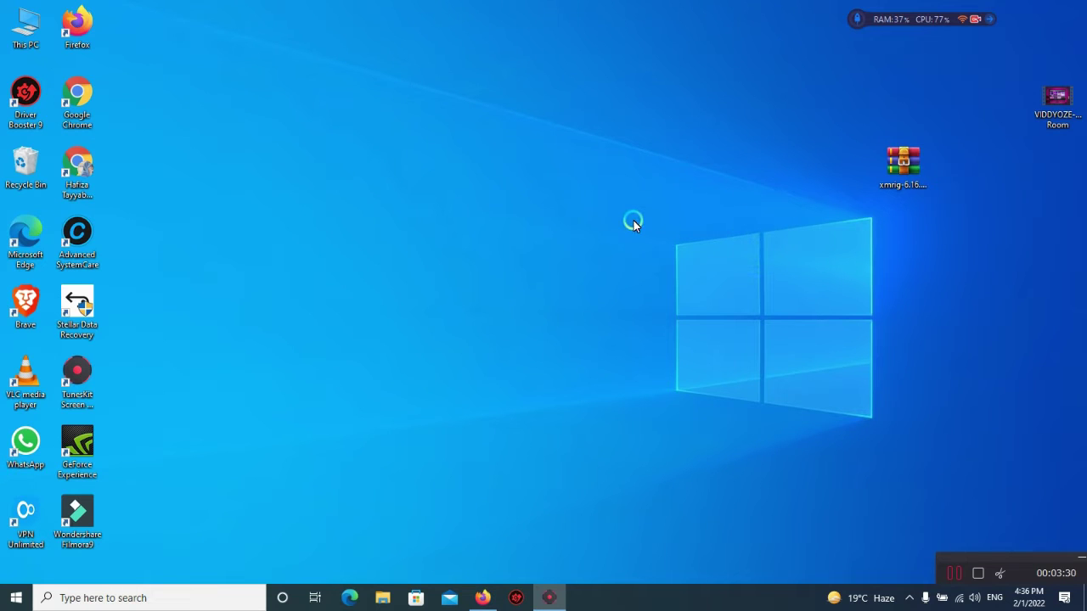
Move the extracted folder to the middle of the desktop and open its xmrig-6.16.3 subfolder.
left_click_drag(129, 33, 555, 238)
double_click(502, 164)
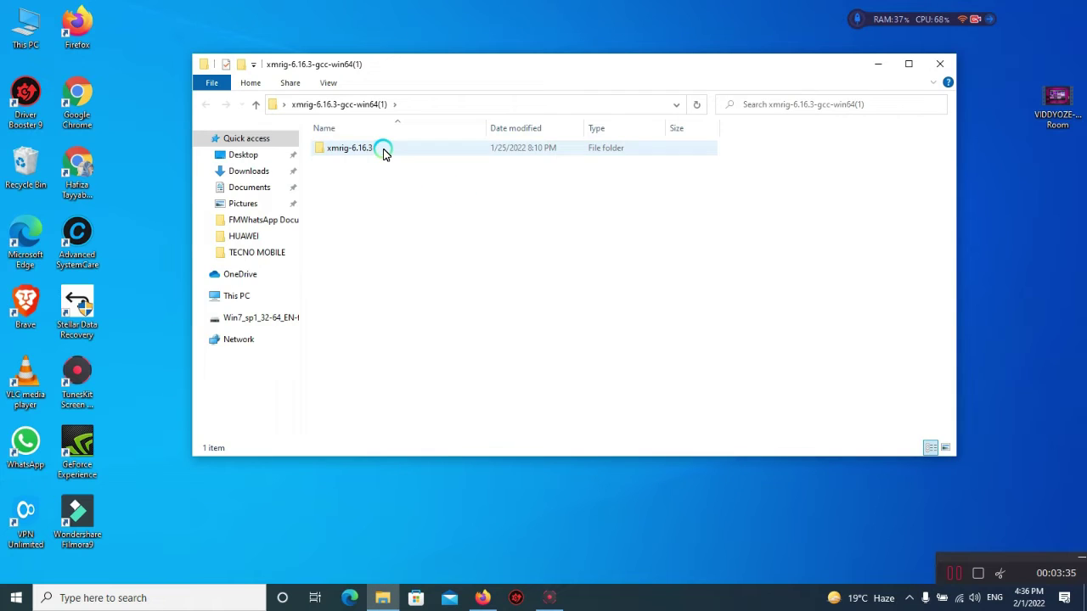
double_click(383, 149)
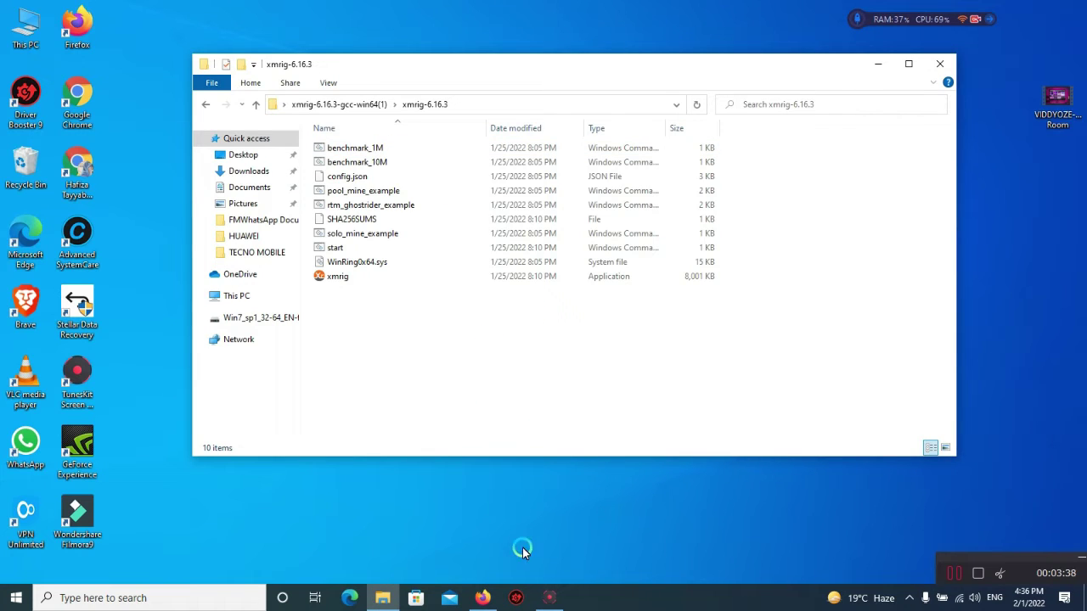
Switch to Firefox, open the XMRig configuration wizard and start a new configuration.
left_click(483, 596)
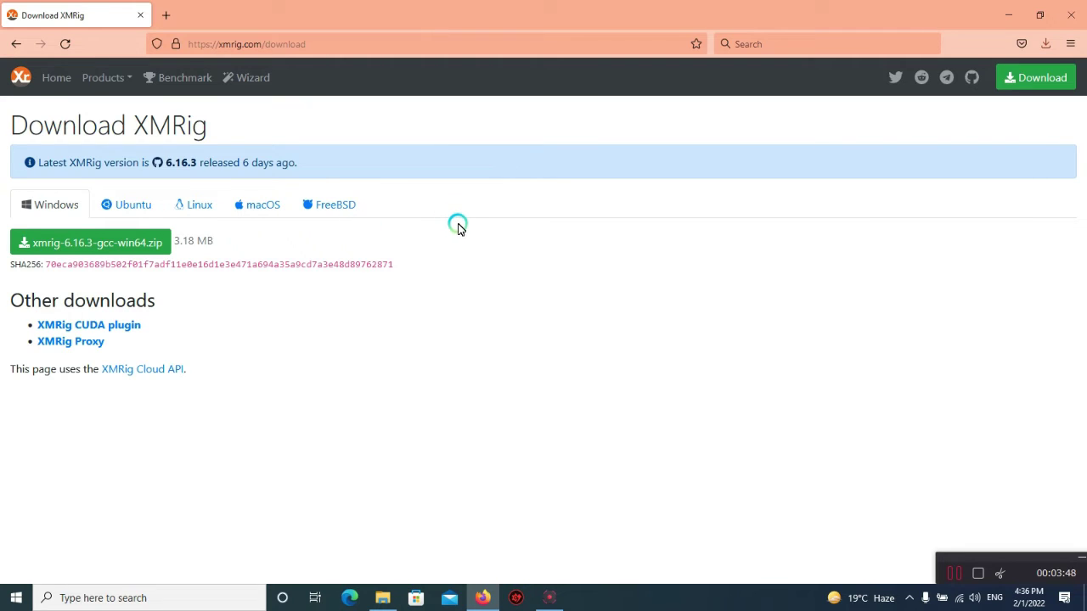
left_click(249, 80)
left_click(130, 166)
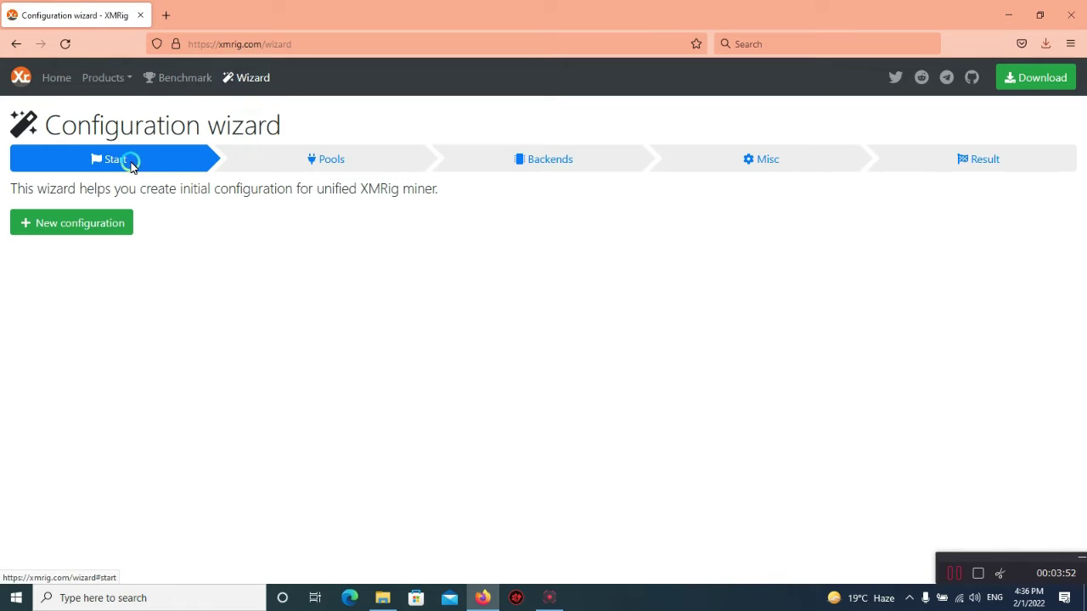
left_click(64, 227)
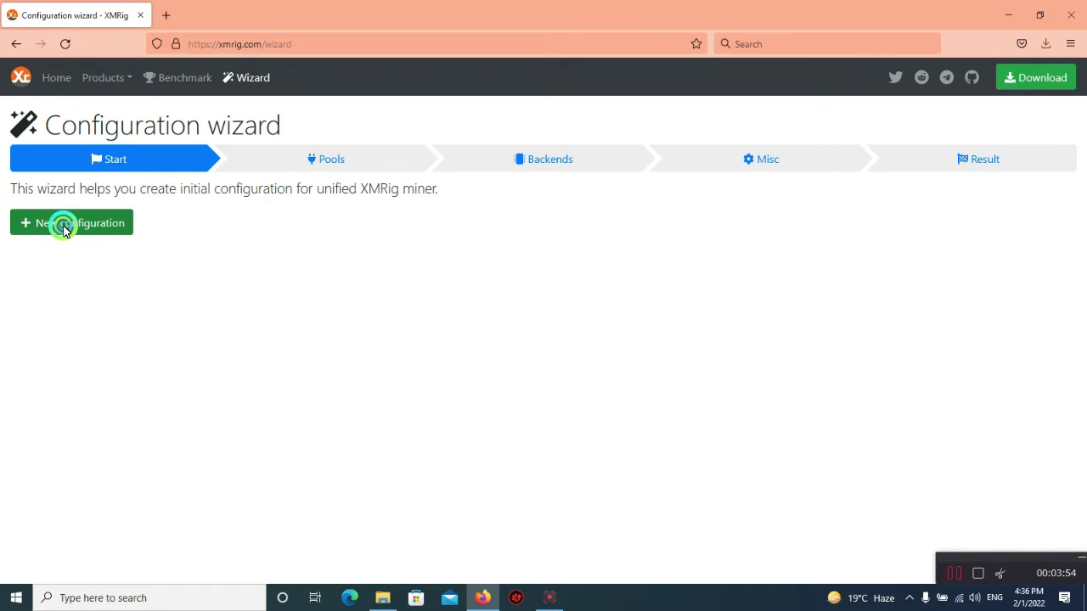
left_click(81, 225)
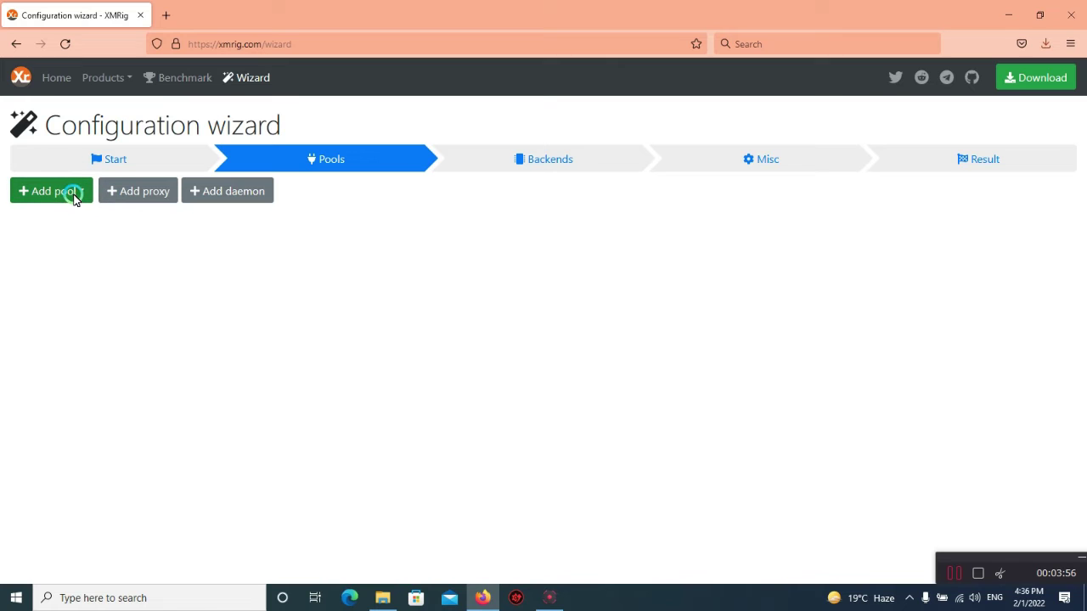
Start adding a nanopool.org pool, then switch to File Explorer and open New Text Document from the Win7_sp1_32-64_EN-faXcooL (E:) drive.
left_click(73, 194)
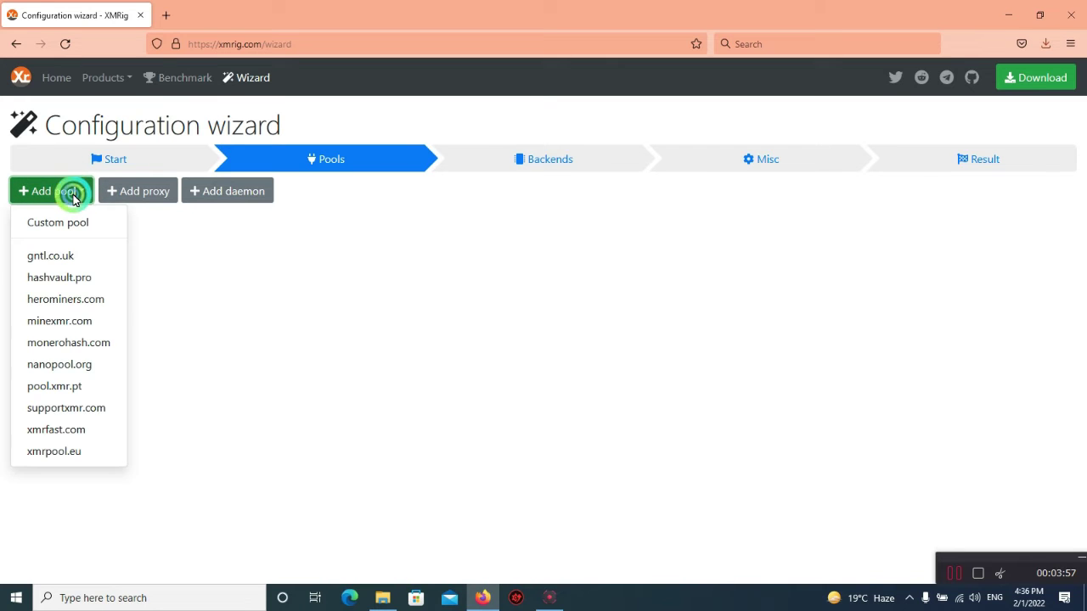
left_click(60, 365)
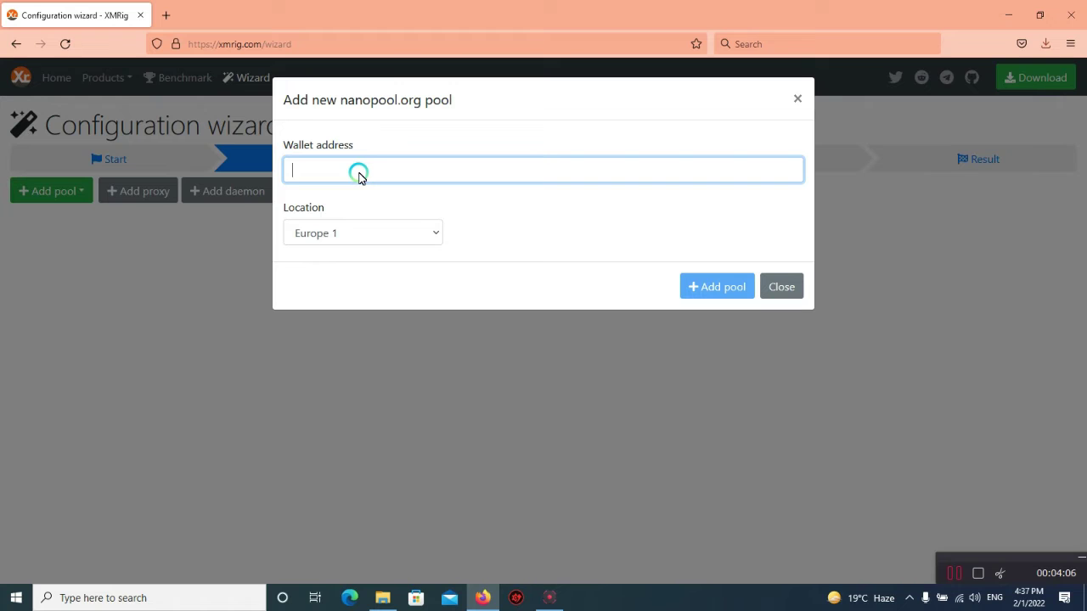
left_click(382, 597)
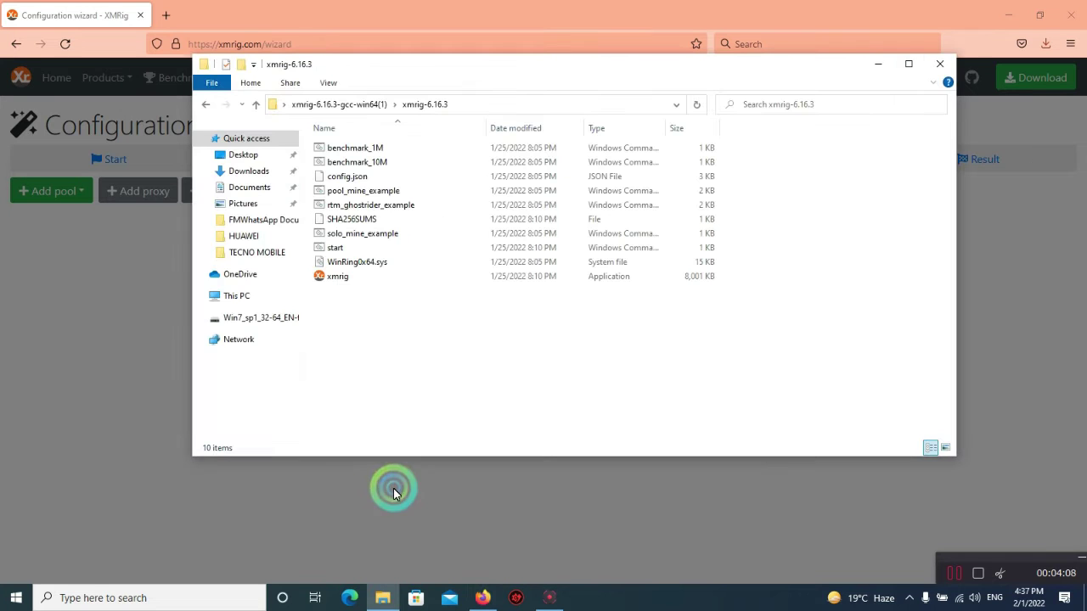
left_click(233, 319)
left_click(361, 149)
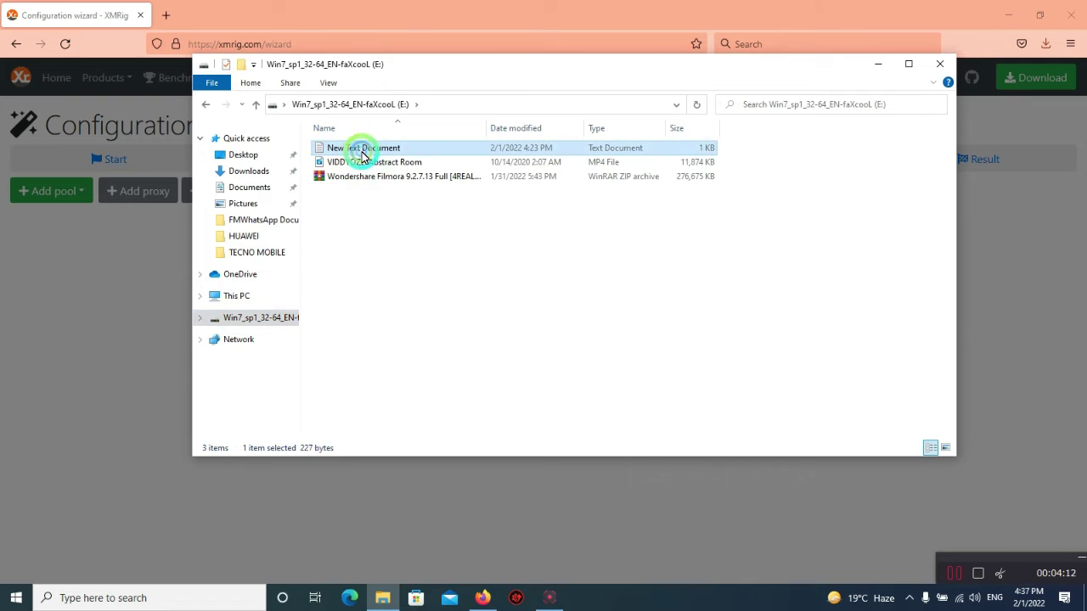
double_click(360, 151)
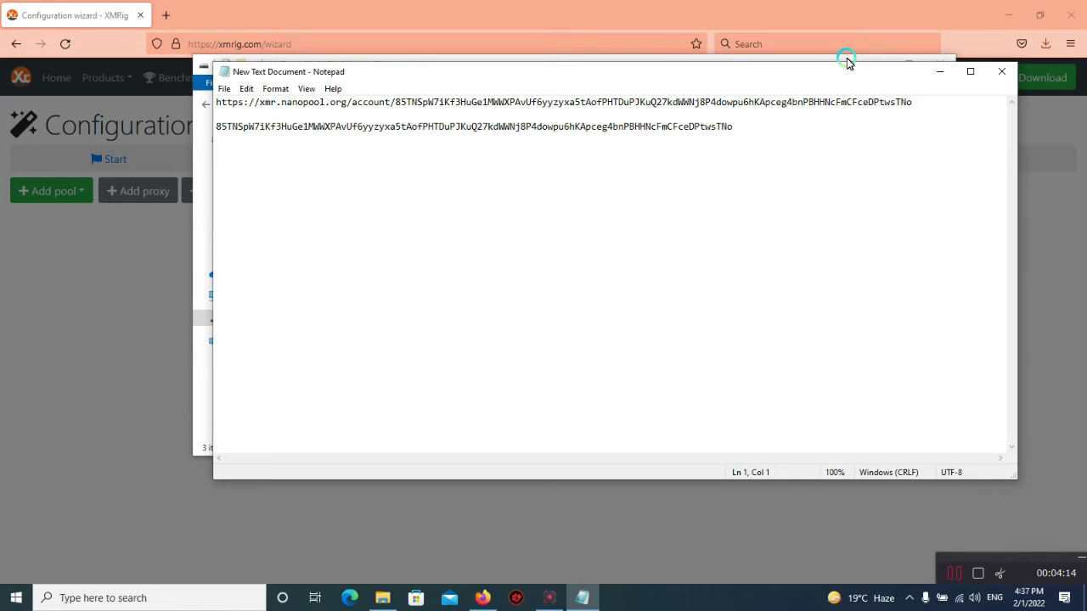
Copy the wallet address from the second text line of the document and paste it into the new nanopool.org pool's wallet address in Firefox.
left_click_drag(736, 137, 219, 121)
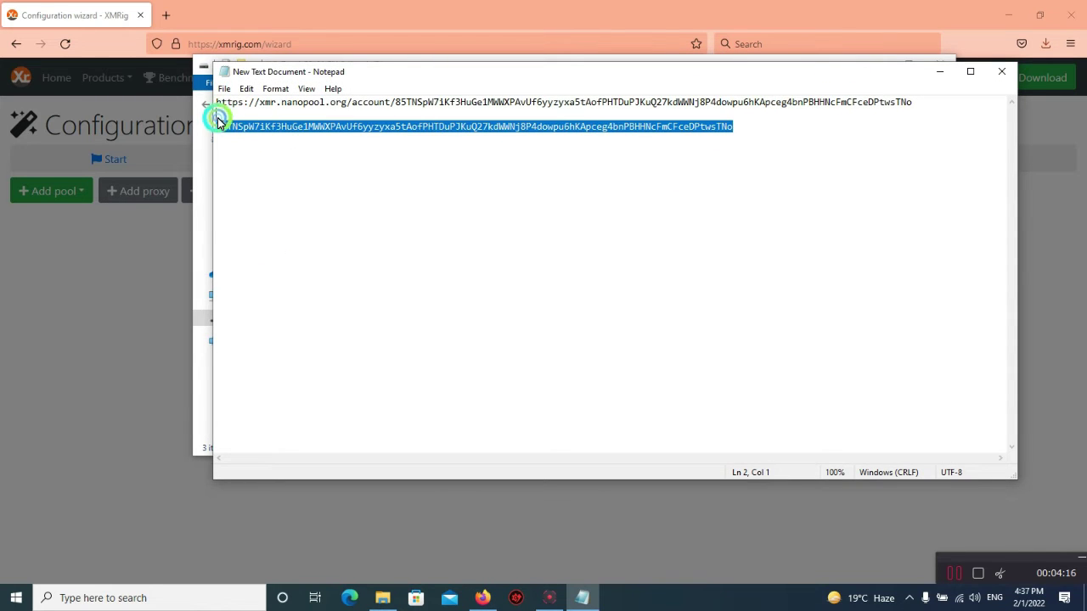
right_click(219, 123)
left_click(265, 170)
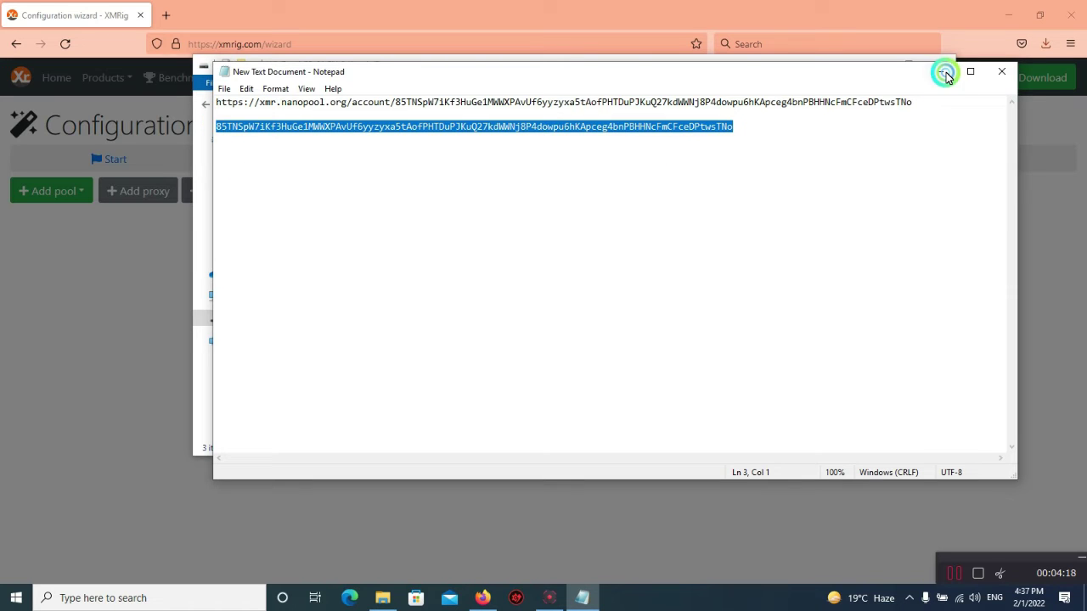
left_click(940, 71)
key("alt+Tab")
right_click(357, 169)
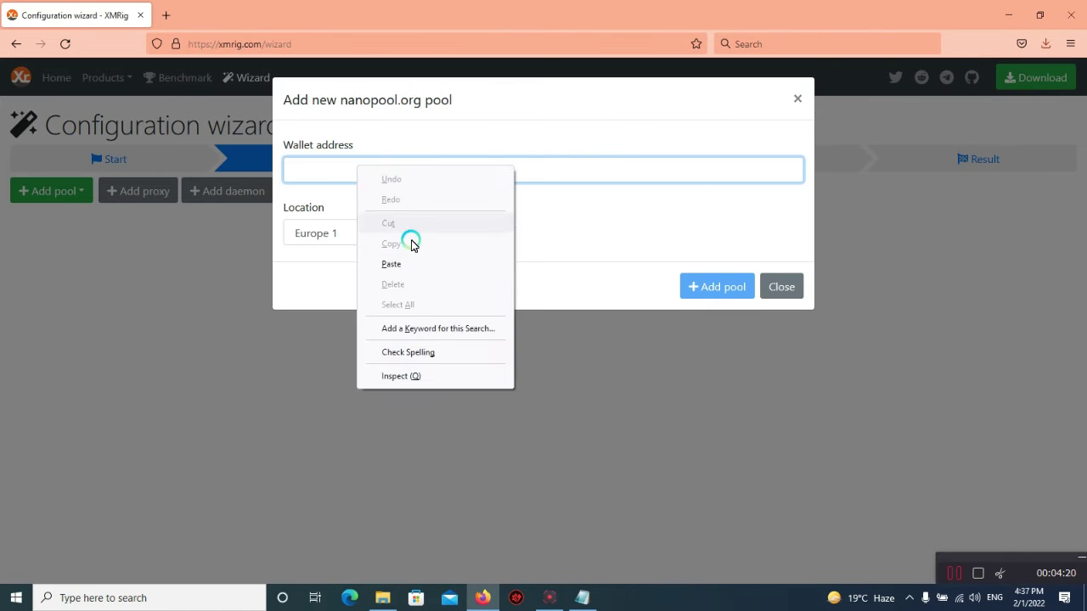
left_click(400, 265)
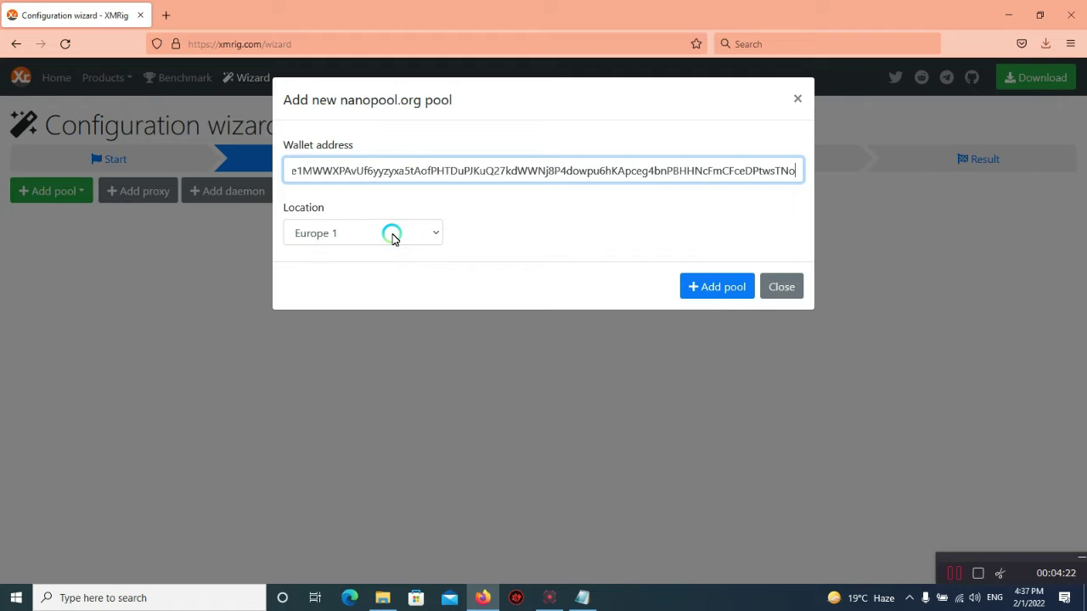
Set the nanopool.org pool's location to Asia and add the pool to the configuration.
left_click(392, 236)
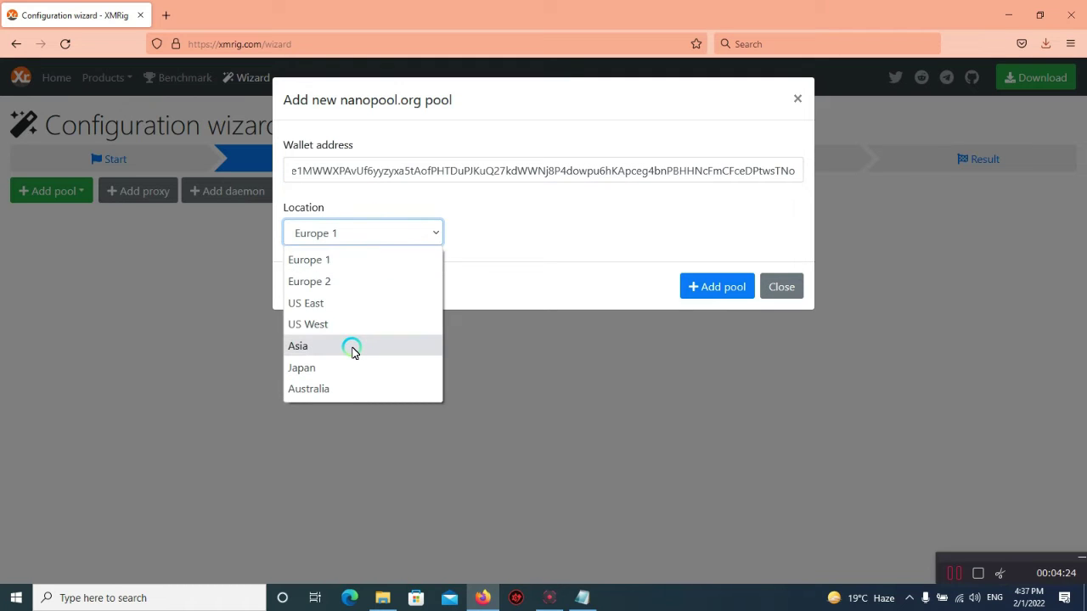
left_click(354, 345)
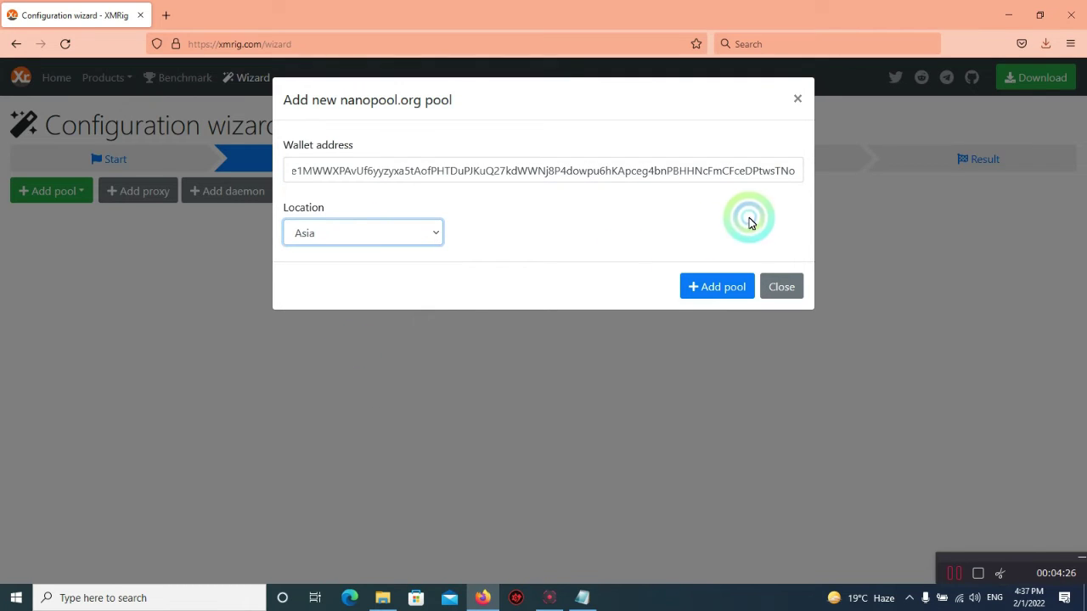
left_click(725, 287)
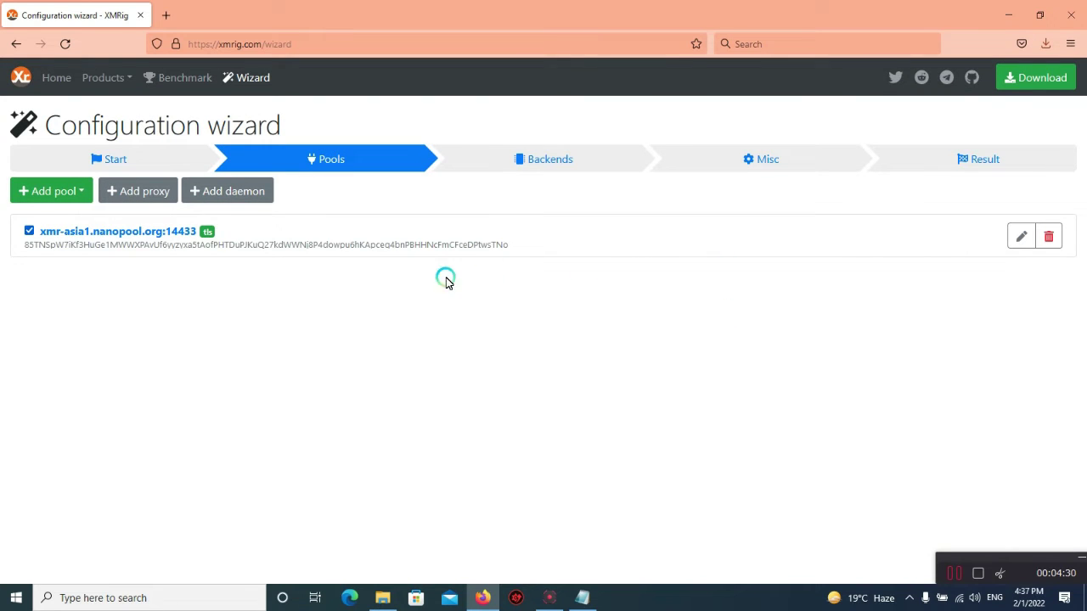
Proceed to the wizard's Backends stage and examine the CPU, OpenCL and CUDA mining options.
left_click(604, 159)
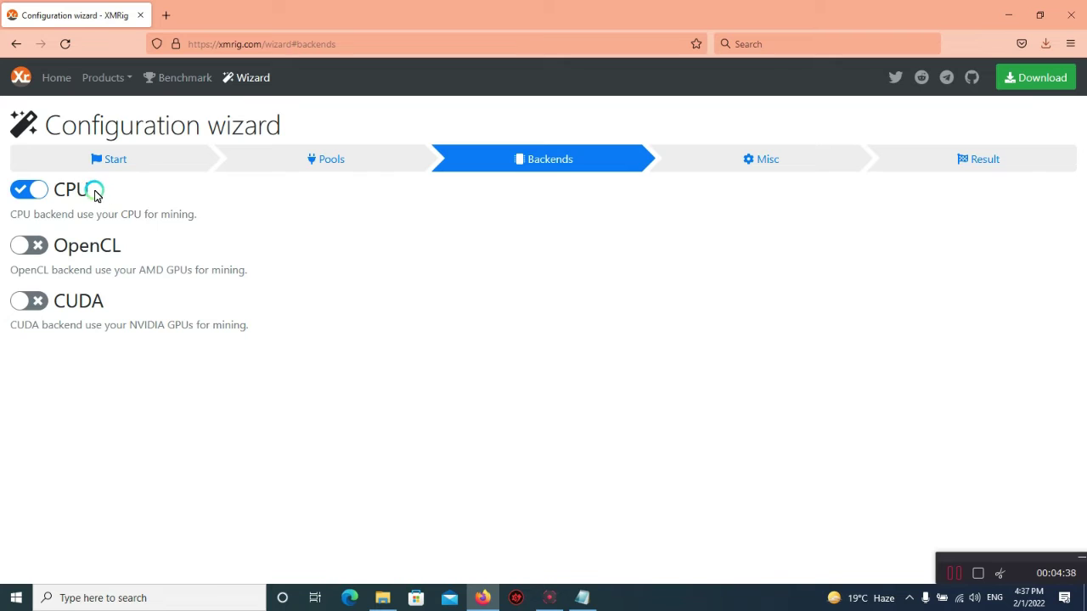
left_click_drag(91, 190, 53, 197)
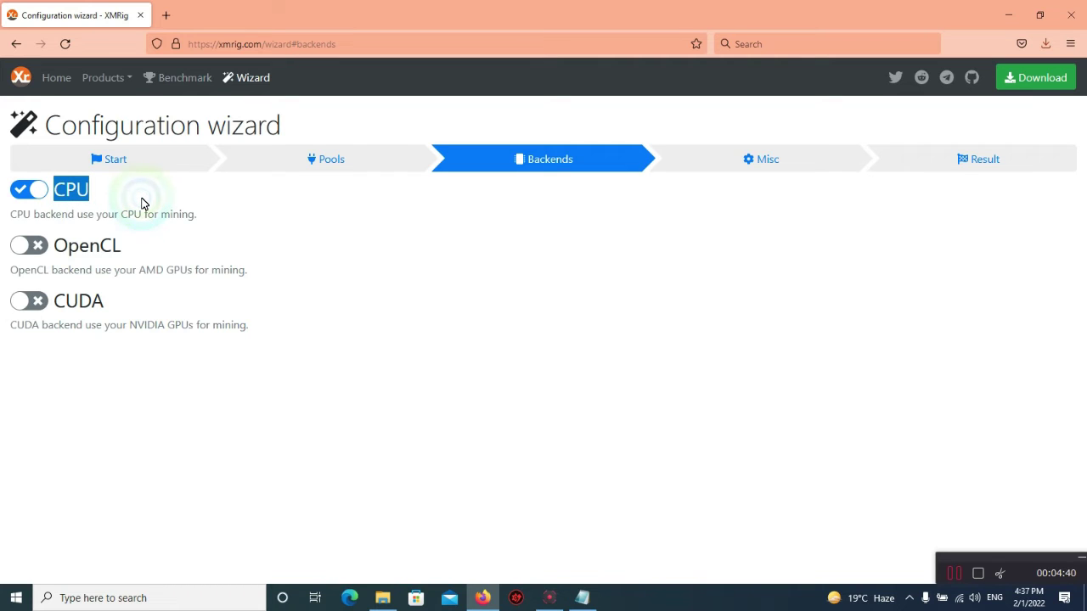
left_click(65, 202)
left_click_drag(127, 194, 15, 189)
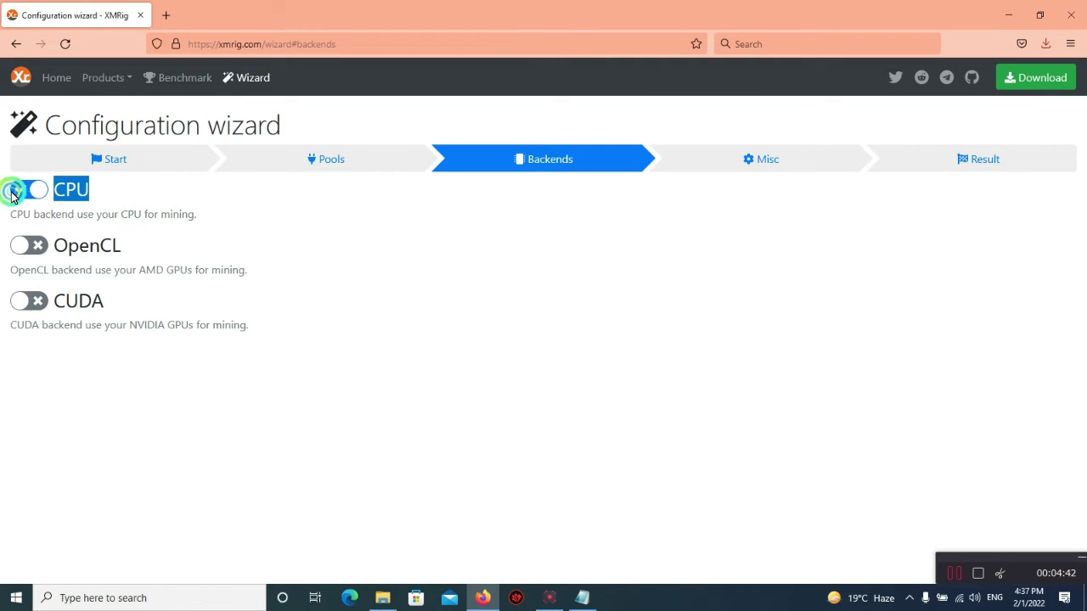
left_click(112, 274)
left_click_drag(68, 277, 273, 283)
left_click(304, 300)
left_click(32, 246)
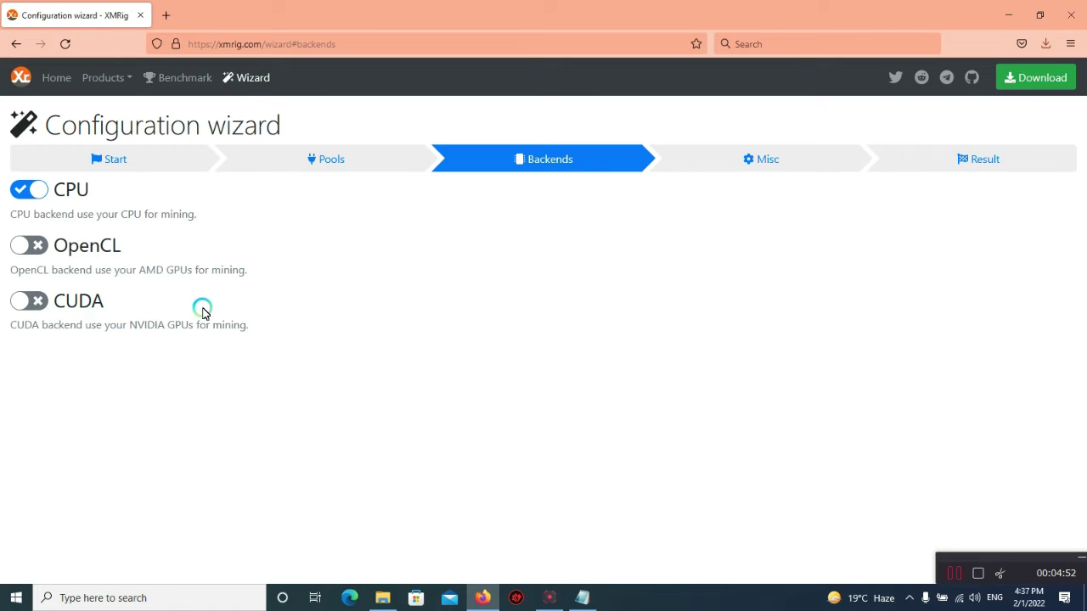
left_click_drag(269, 342, 12, 270)
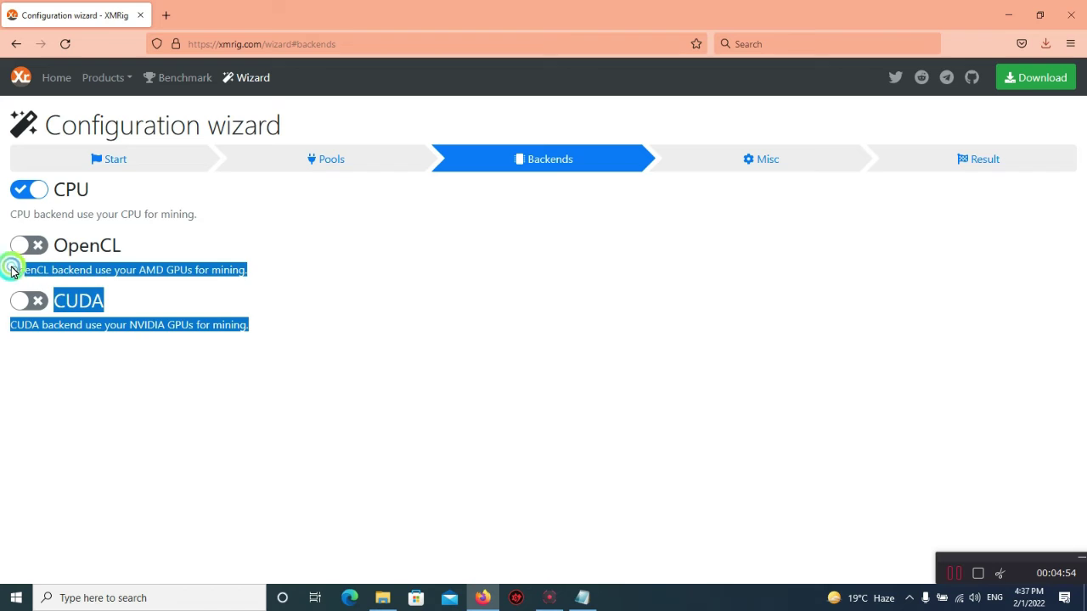
left_click(415, 371)
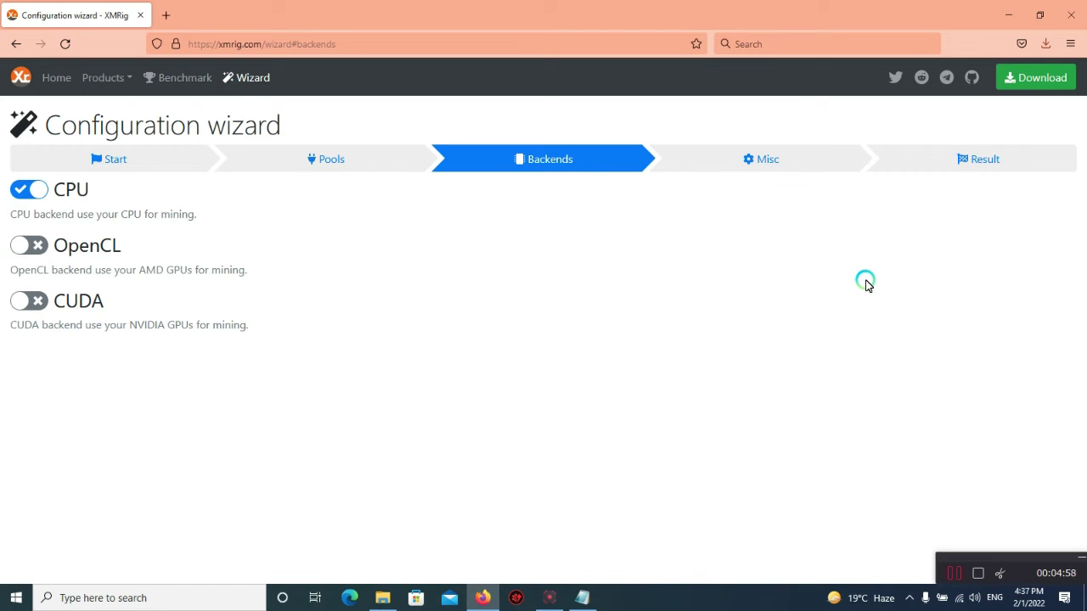
Proceed to the wizard's Misc stage and set the donation to 1 %.
left_click(798, 170)
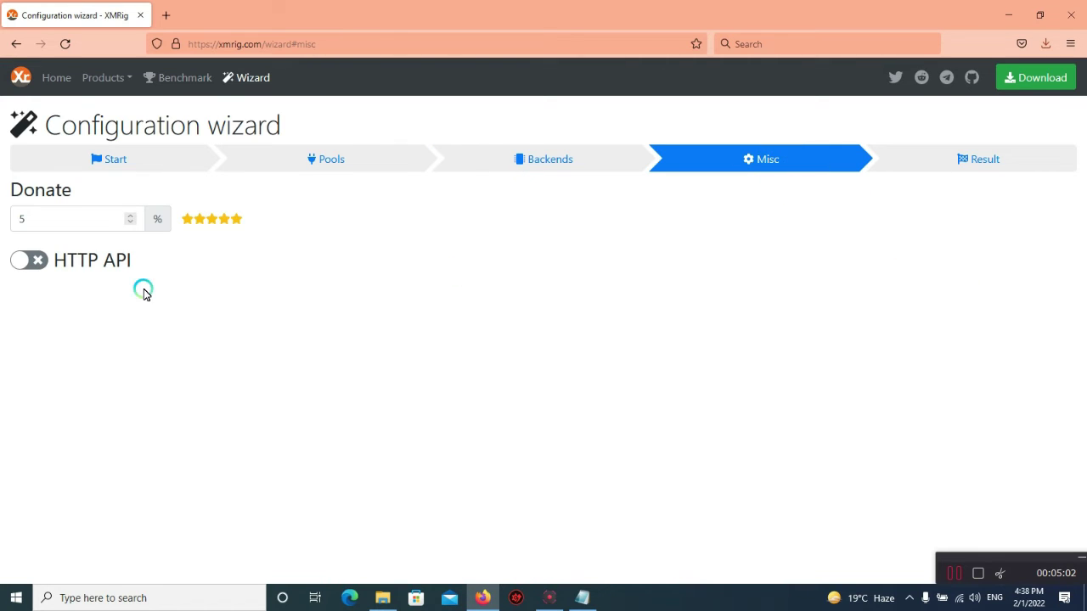
left_click_drag(44, 230, 6, 232)
left_click(187, 444)
left_click_drag(70, 196, 8, 192)
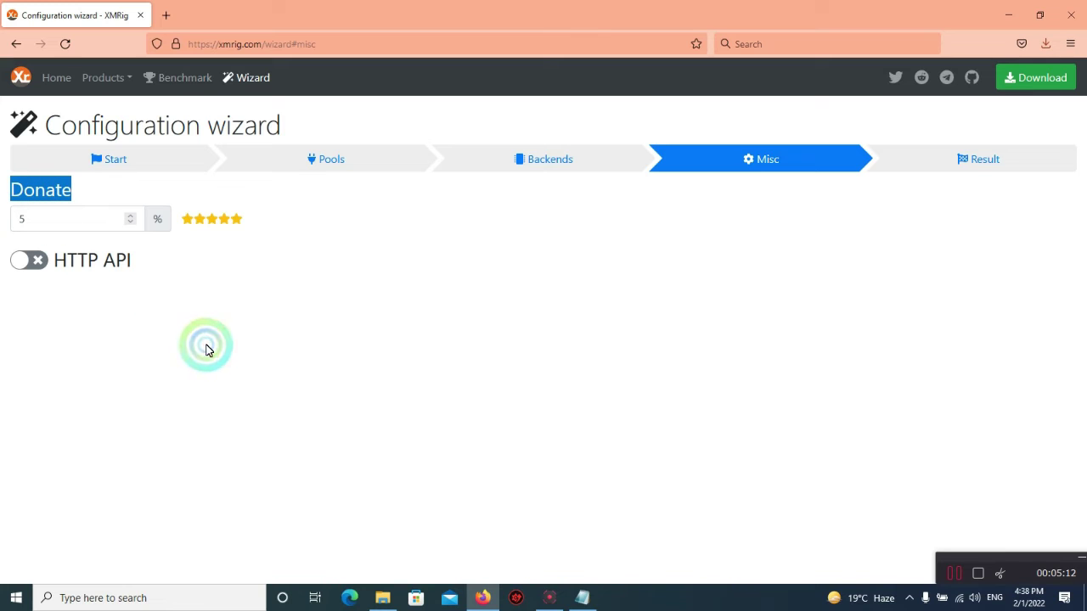
left_click(207, 349)
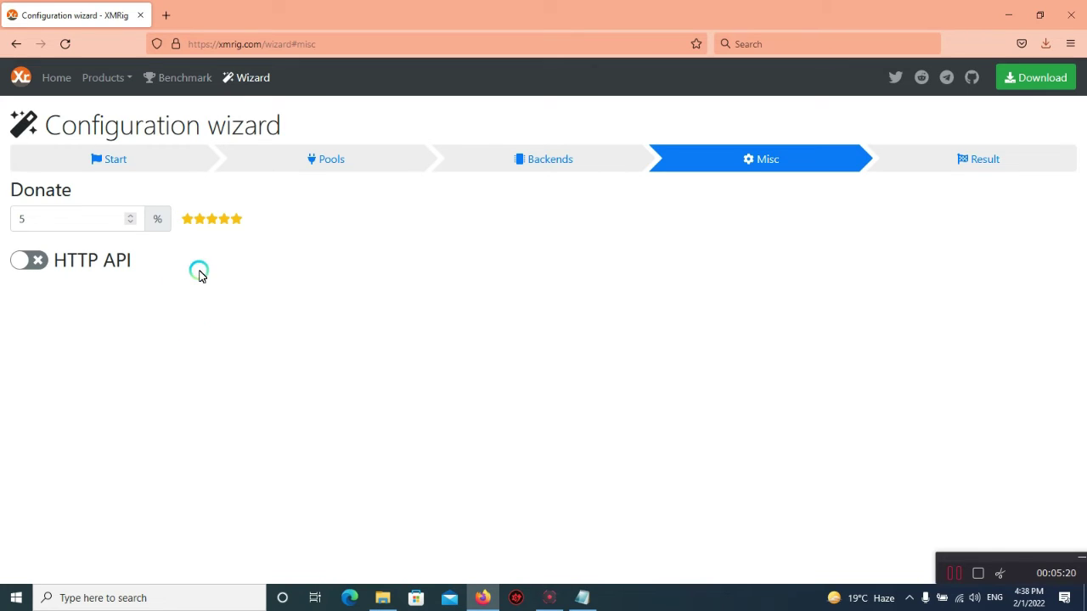
left_click(22, 220)
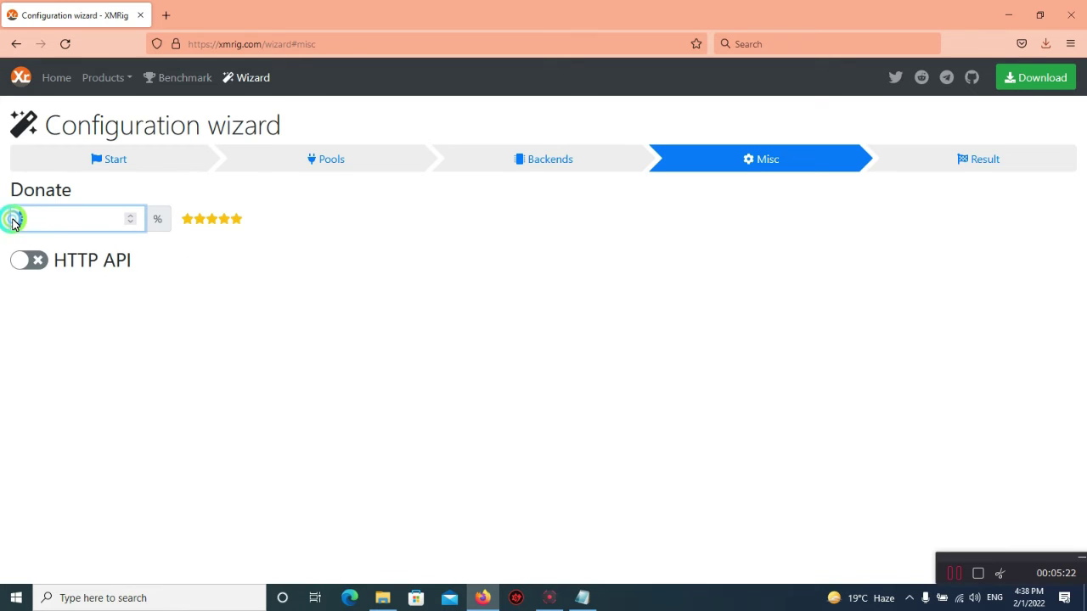
double_click(13, 222)
type("1")
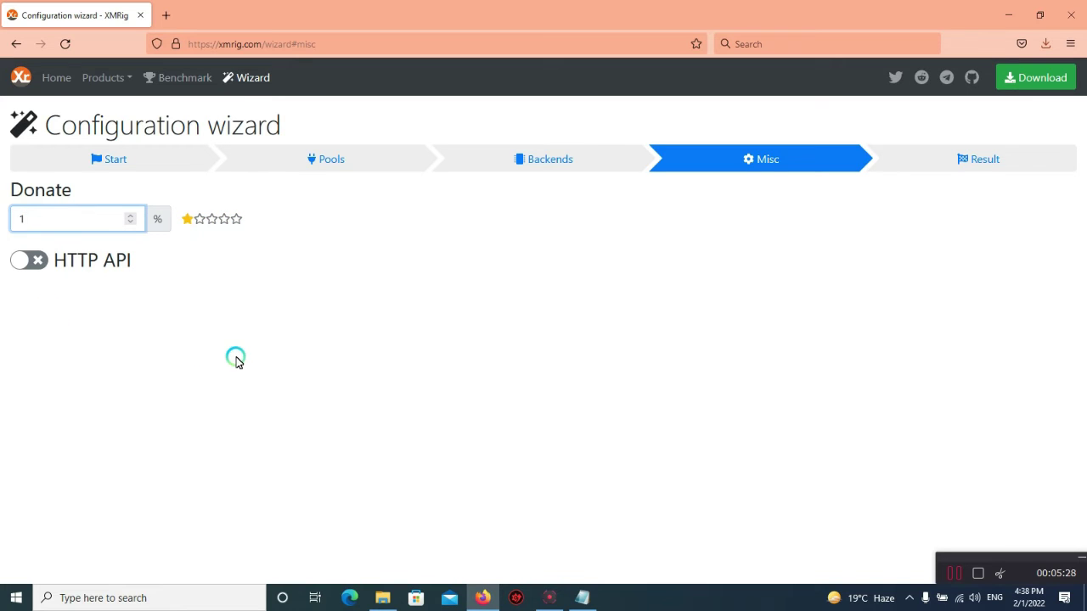
left_click(235, 356)
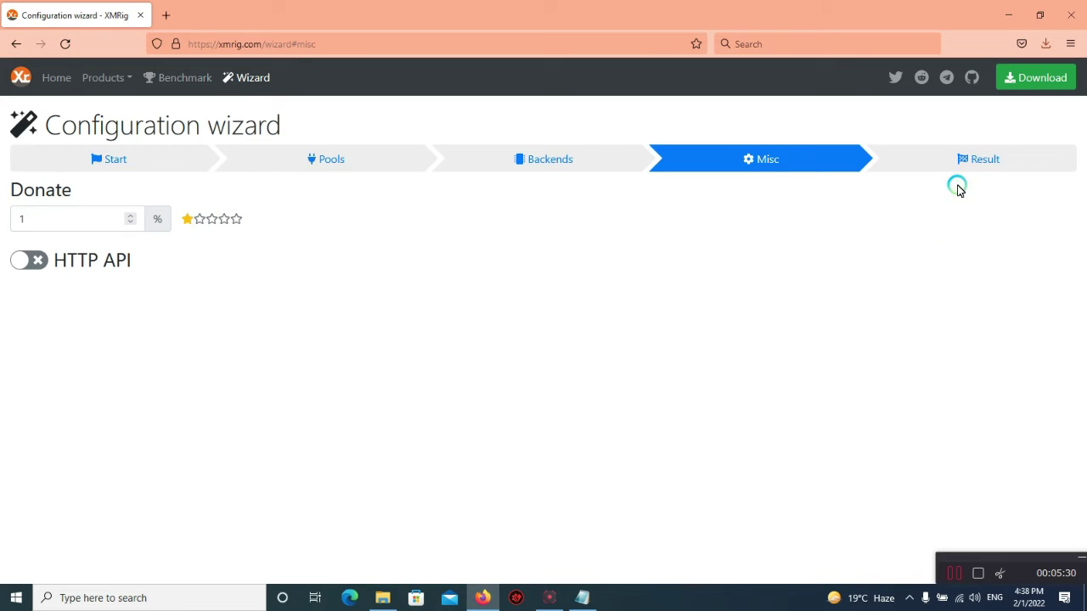
Proceed to the wizard's Result stage and copy the whole generated config file text.
left_click(993, 160)
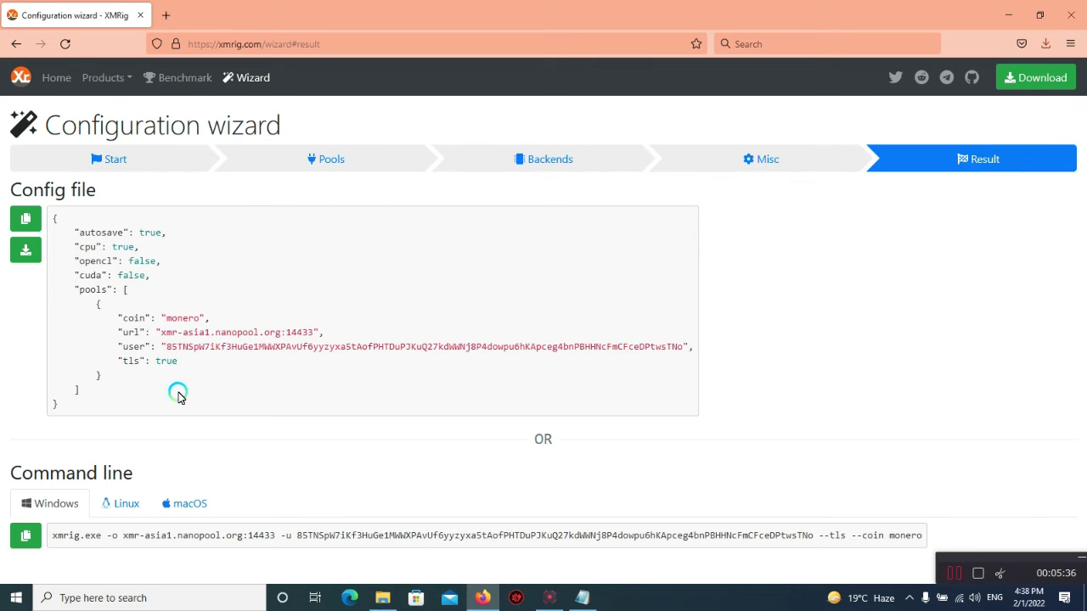
left_click_drag(56, 405, 49, 219)
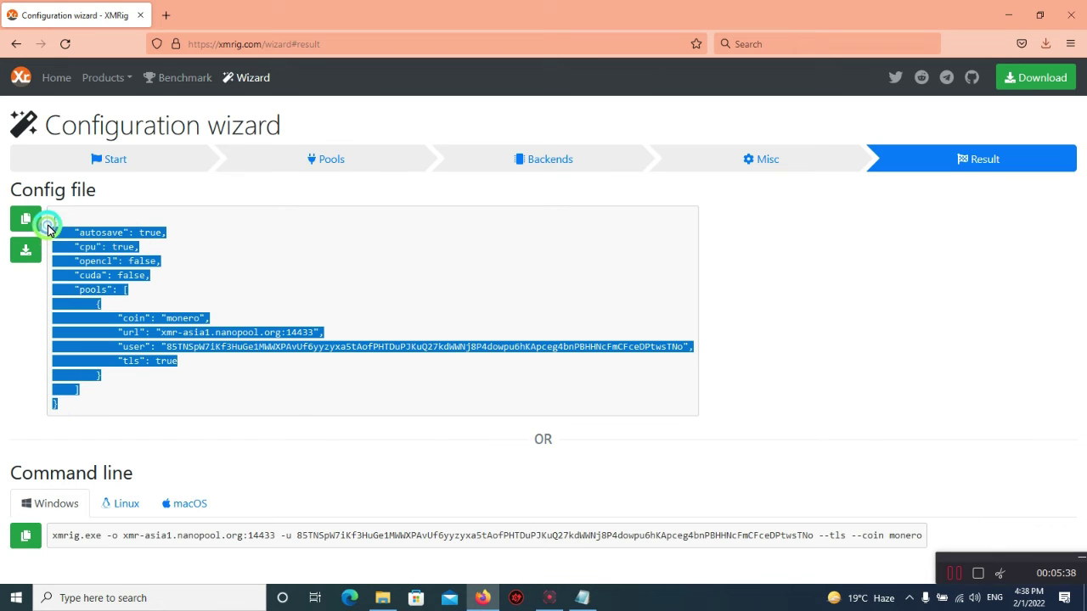
right_click(96, 276)
left_click(110, 288)
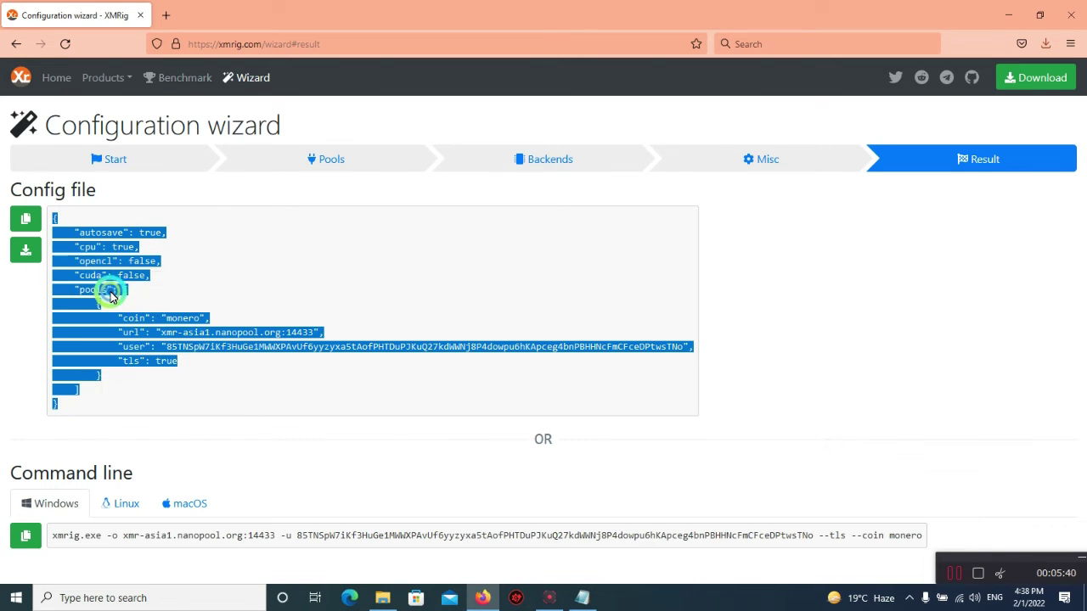
Switch to the desktop and open the xmrig-6.16.3 subfolder inside the extracted XMRig folder.
left_click(1015, 16)
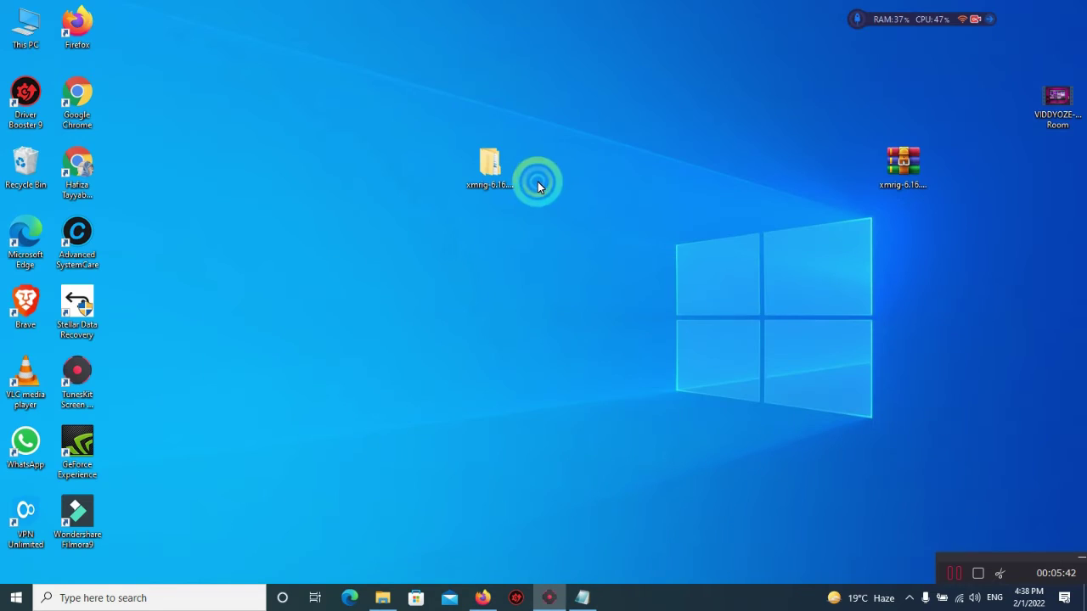
double_click(500, 168)
double_click(381, 170)
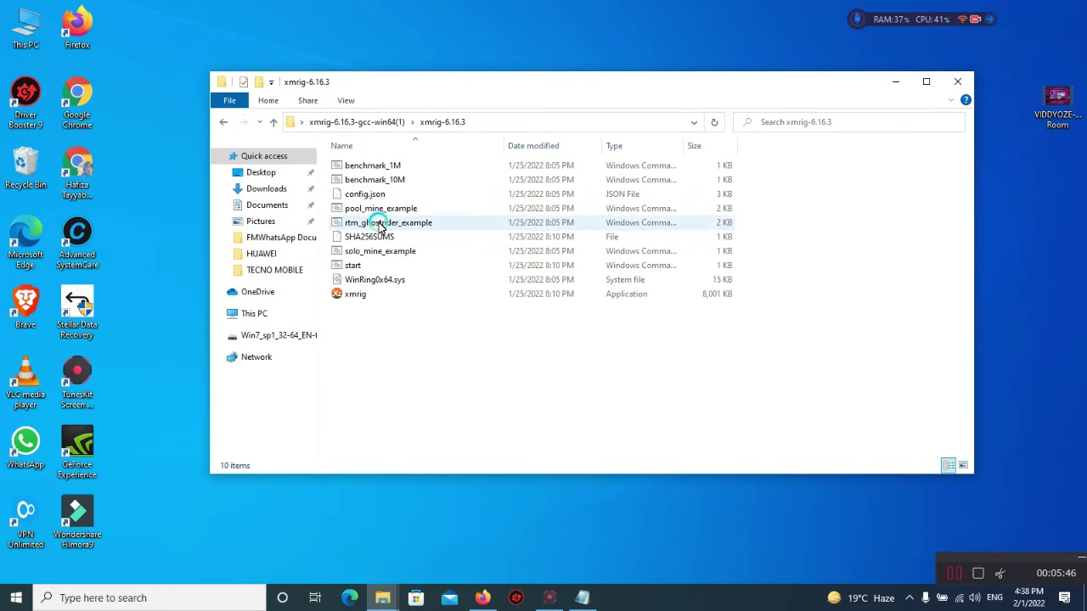
Open the config.json file with Notepad.
left_click(360, 195)
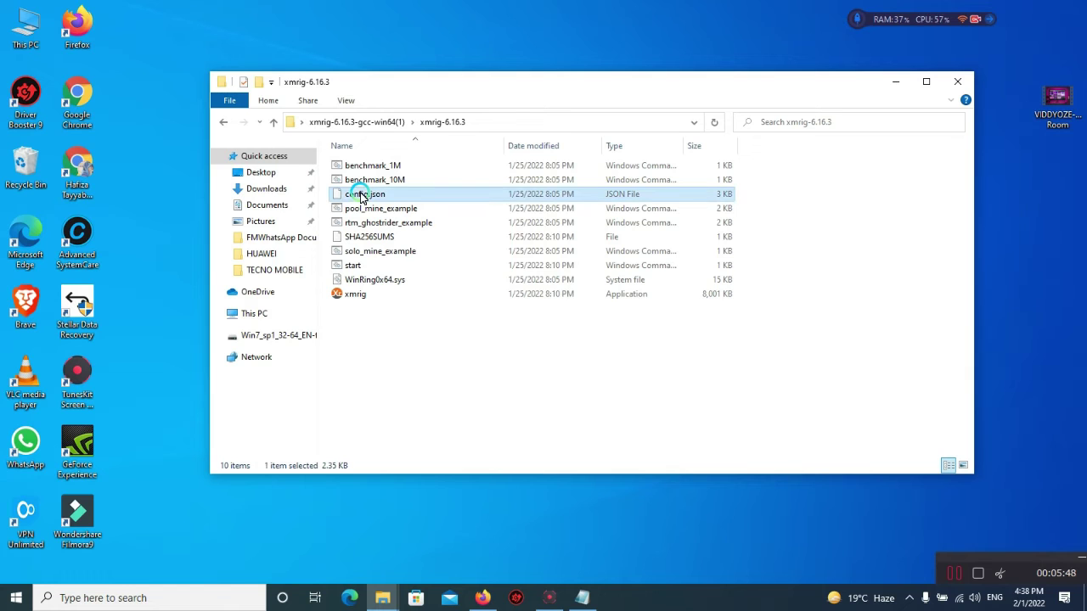
right_click(361, 196)
left_click(439, 205)
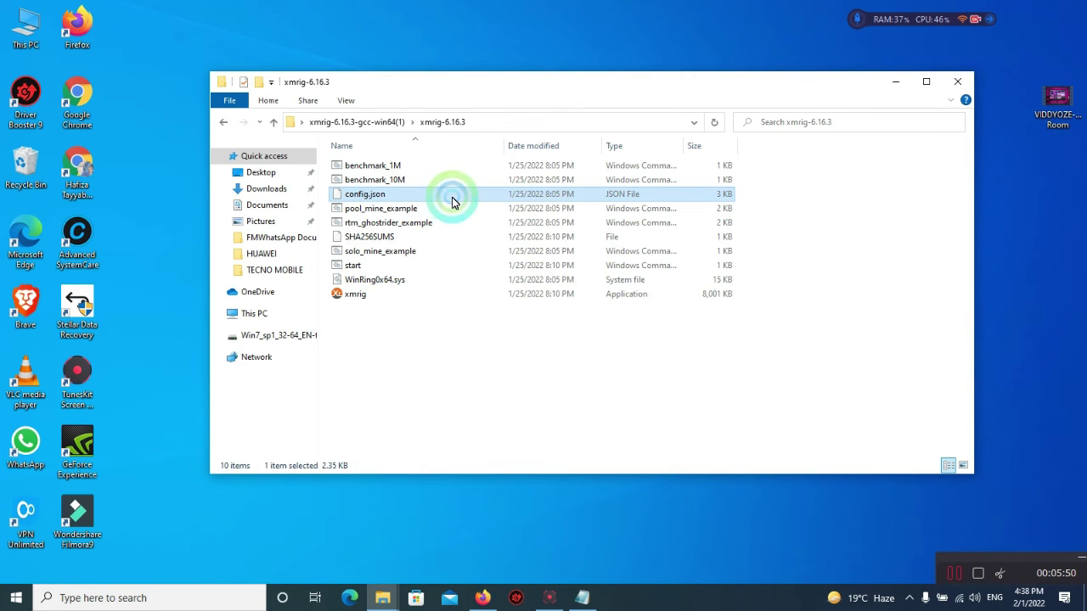
left_click(482, 309)
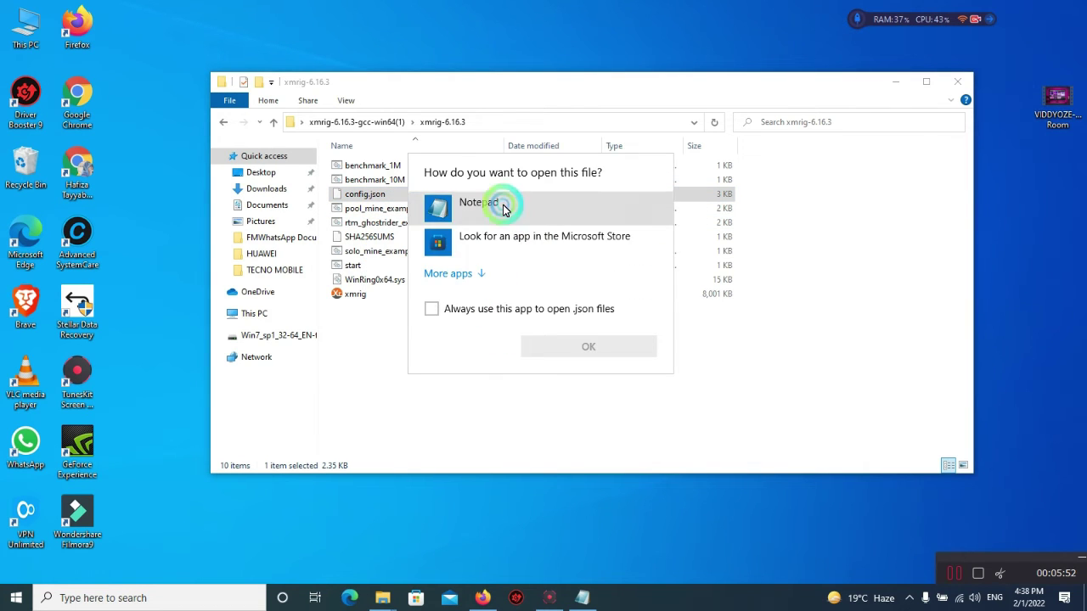
left_click(497, 203)
left_click(569, 348)
Delete the entire contents of config.json.
left_click(384, 272)
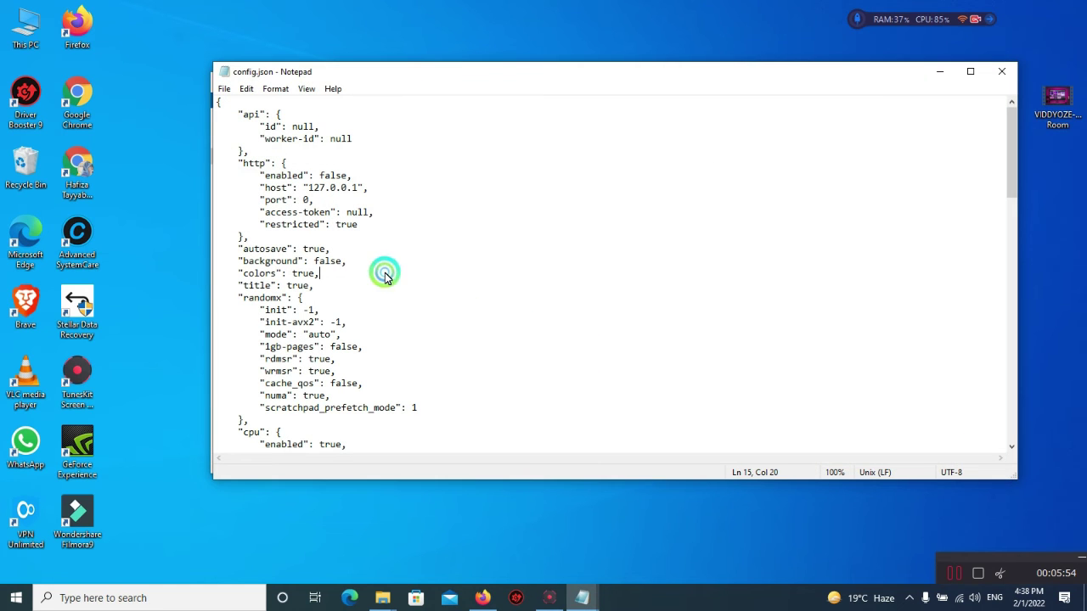
key("ctrl+a")
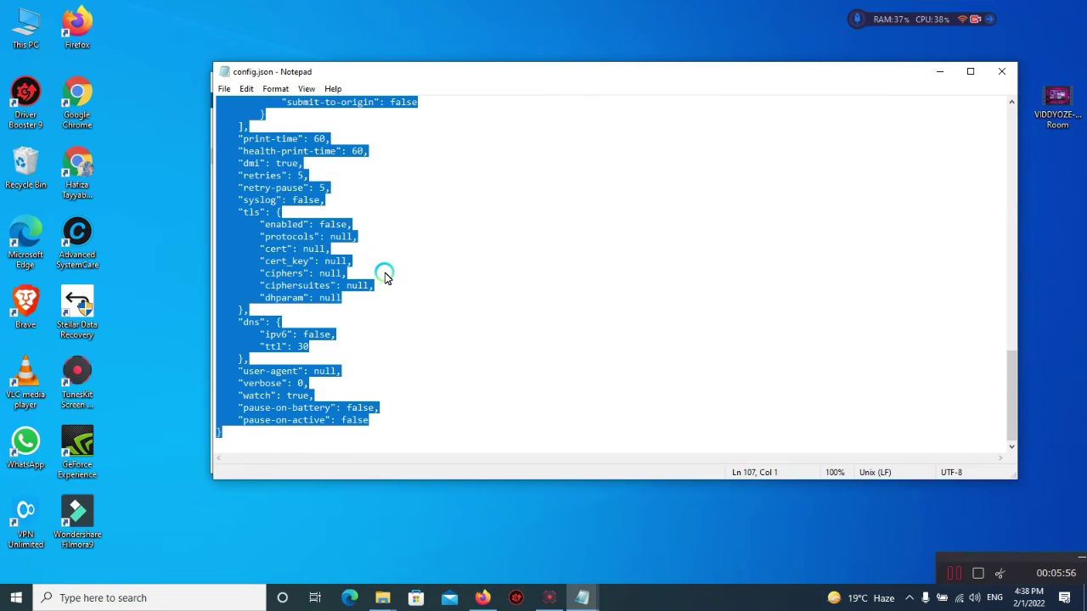
key("BackSpace")
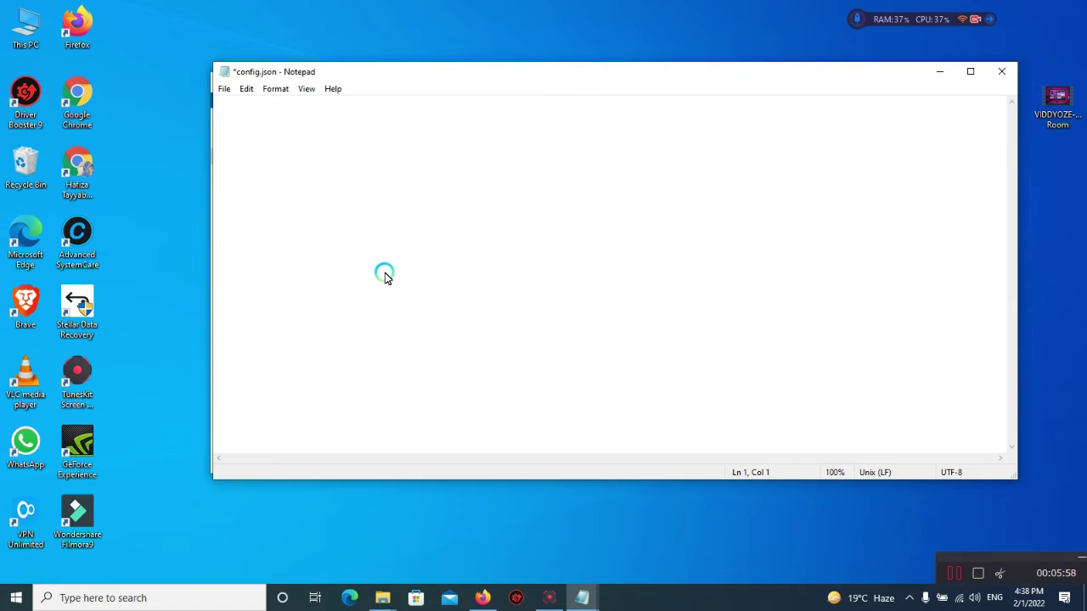
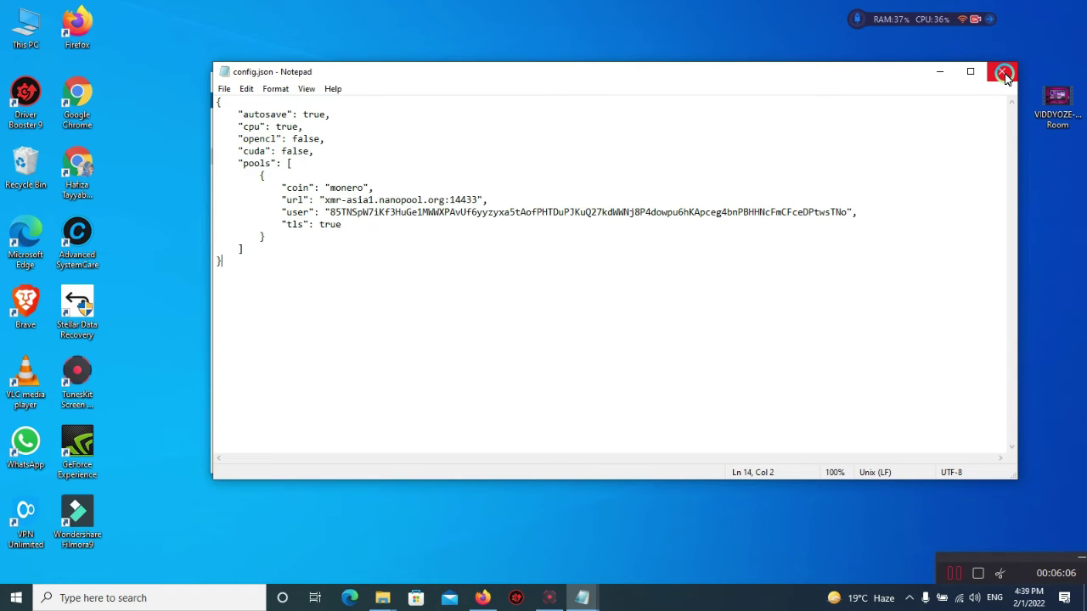
Close config.json in Notepad and launch the xmrig application from the xmrig-6.16.3 folder.
left_click(1004, 75)
left_click(509, 332)
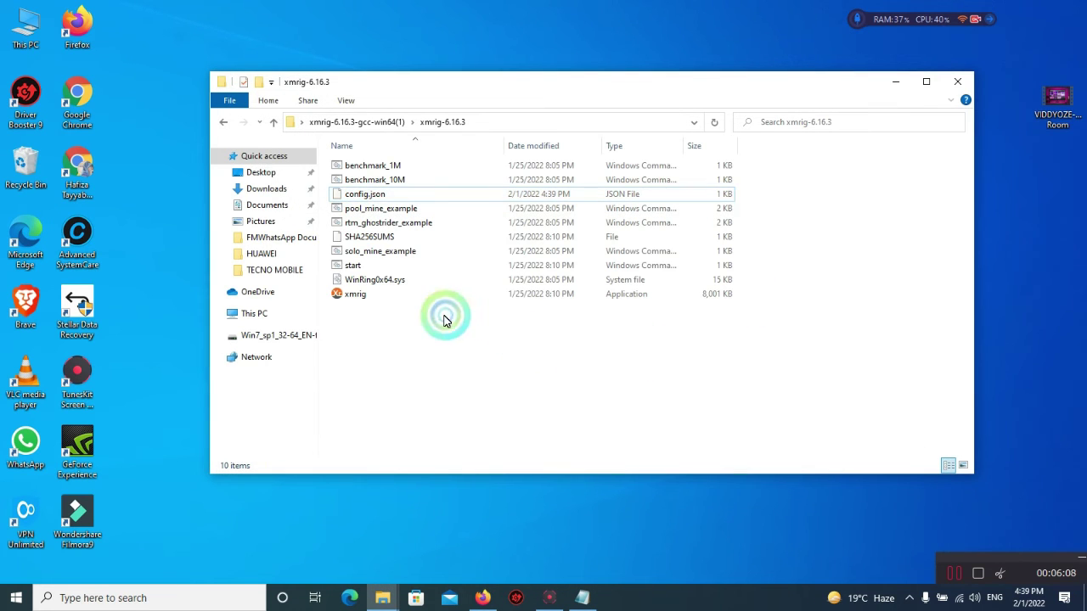
left_click(349, 294)
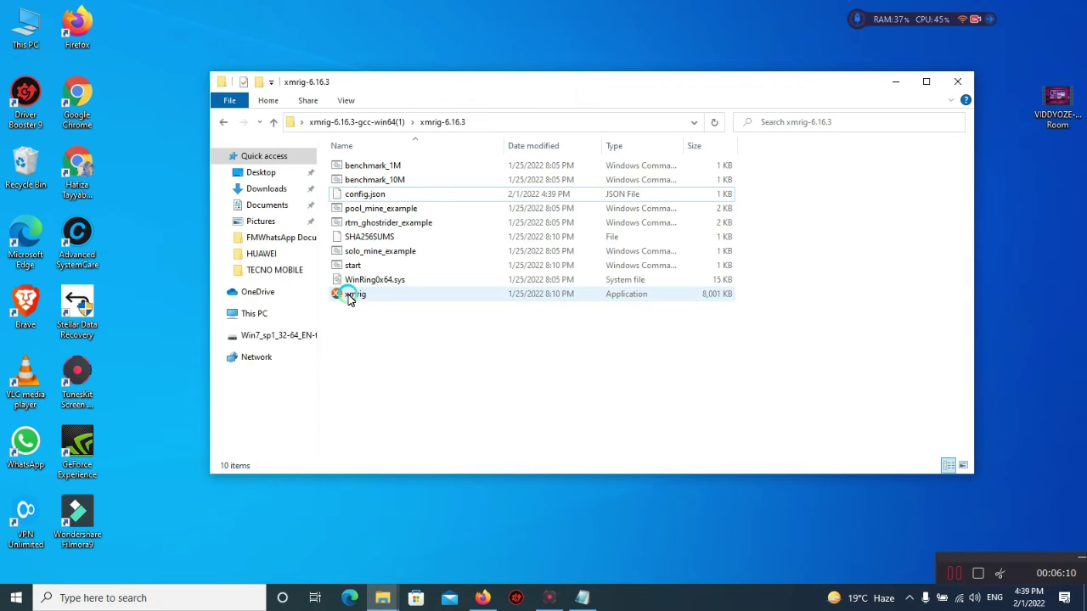
double_click(349, 295)
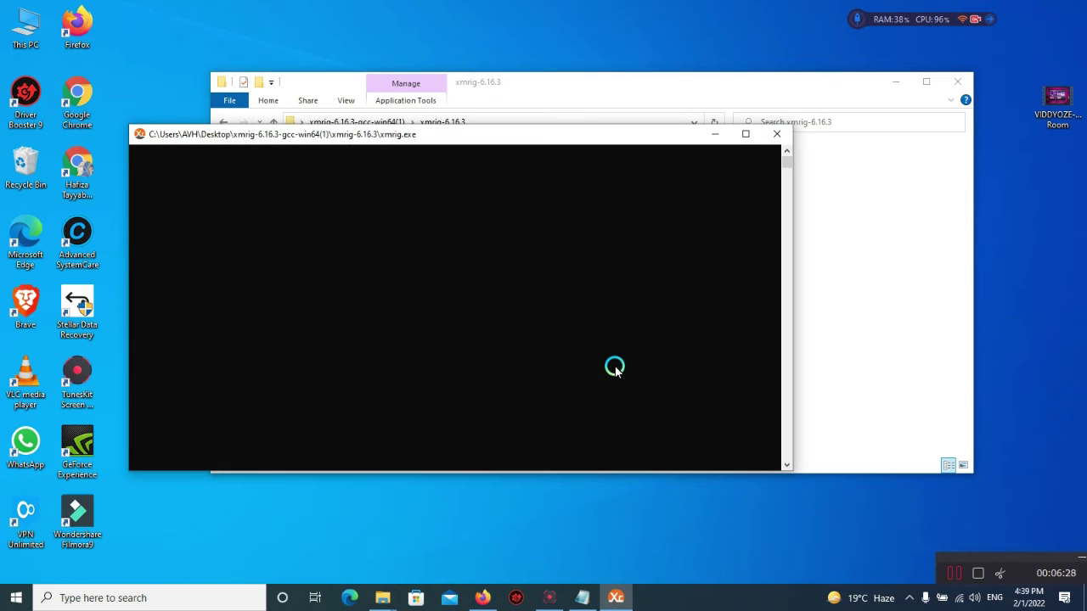
left_click(478, 141)
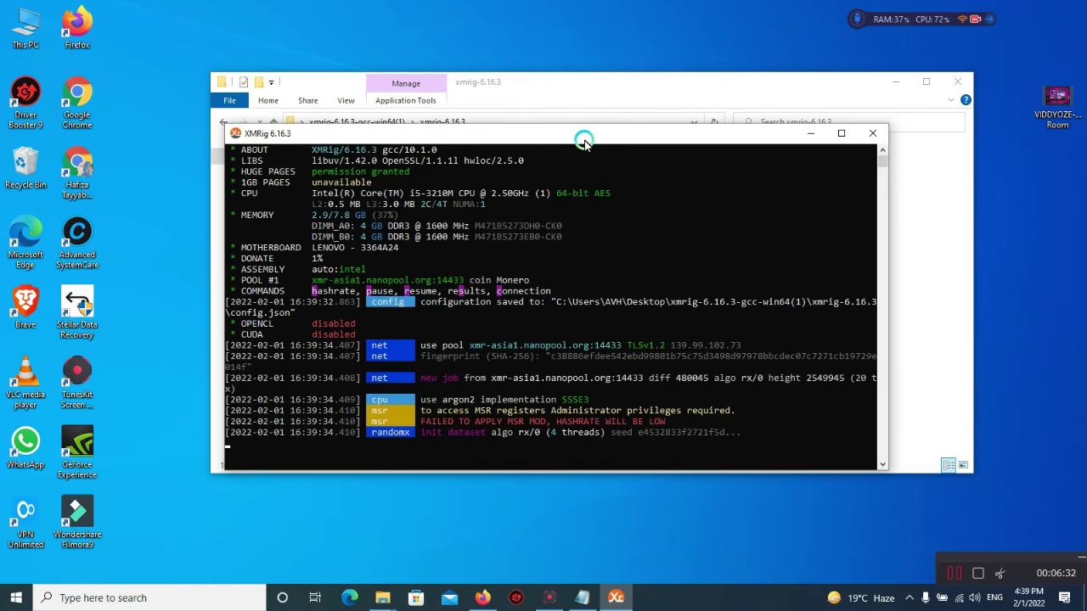
left_click_drag(584, 142, 574, 112)
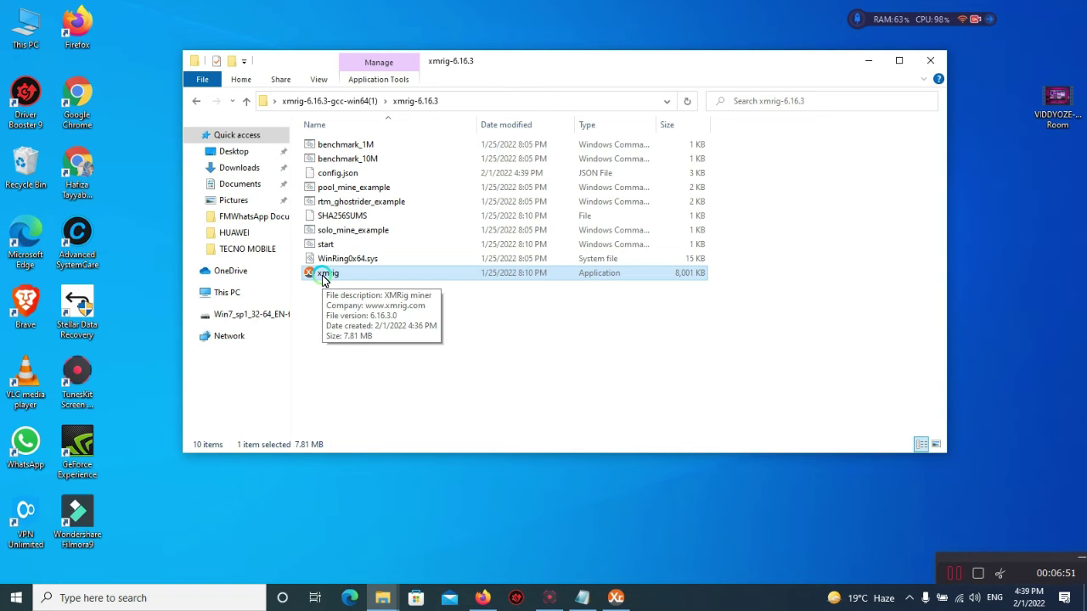
Bring the running XMRig 6.16.3 console back to the front and examine its log for pool jobs and mining speed.
double_click(322, 277)
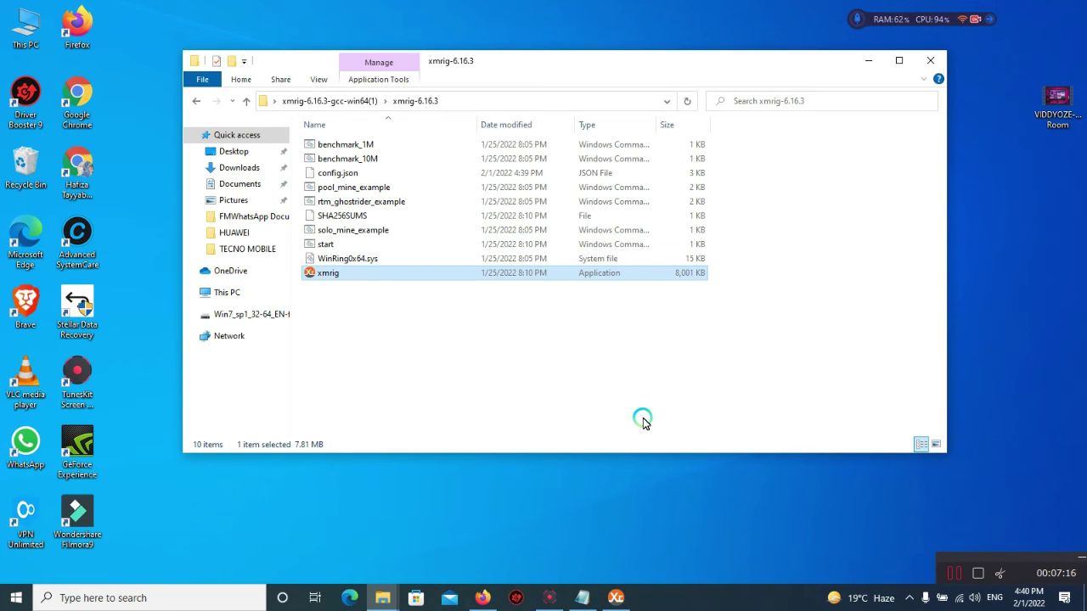
left_click(626, 600)
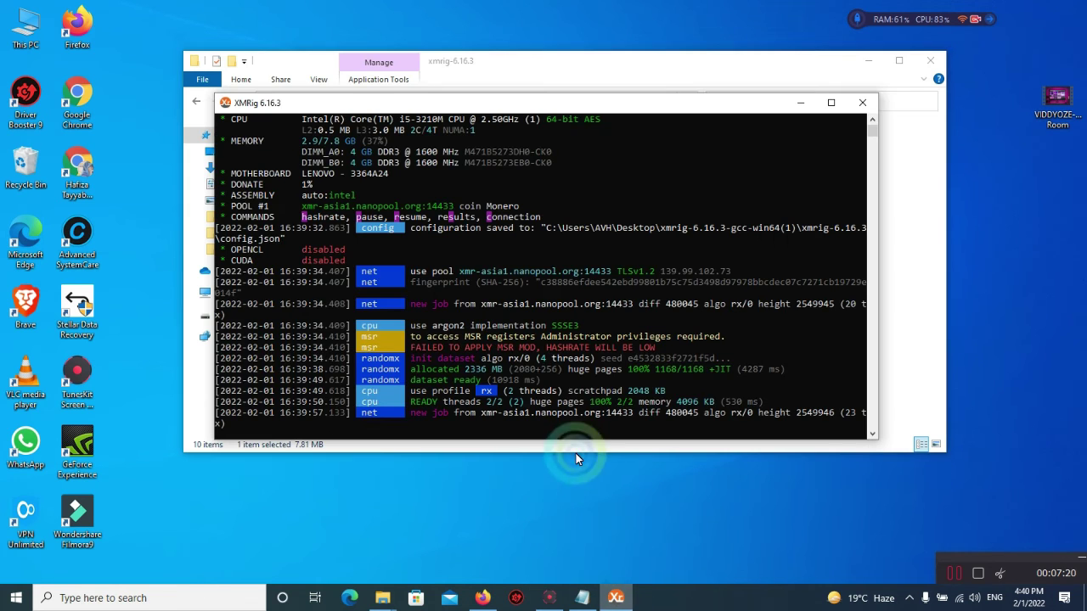
scroll(582, 389, "down", 6)
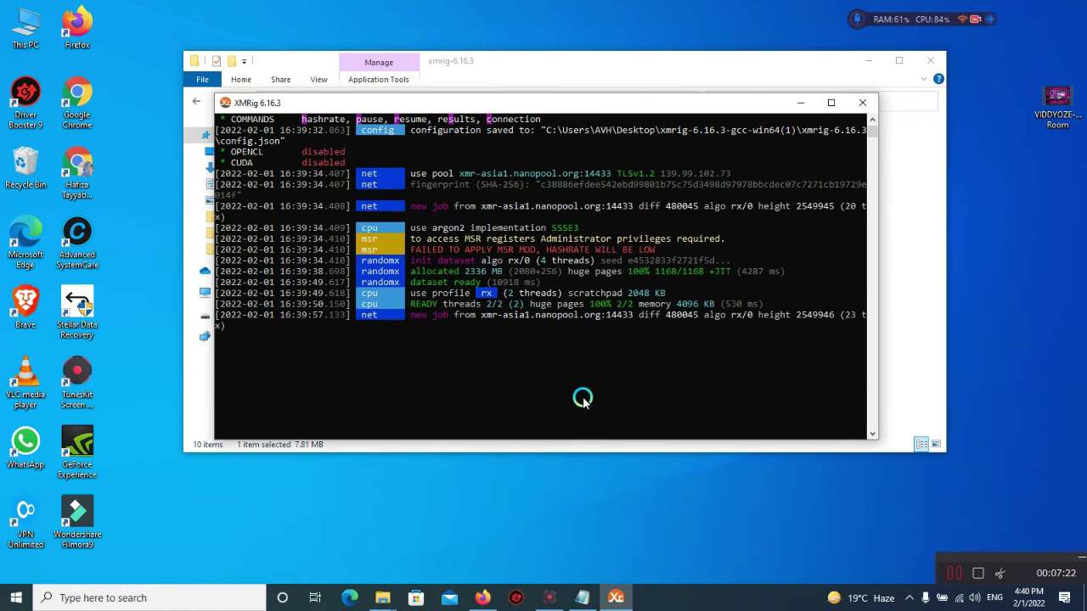
scroll(535, 358, "up", 1)
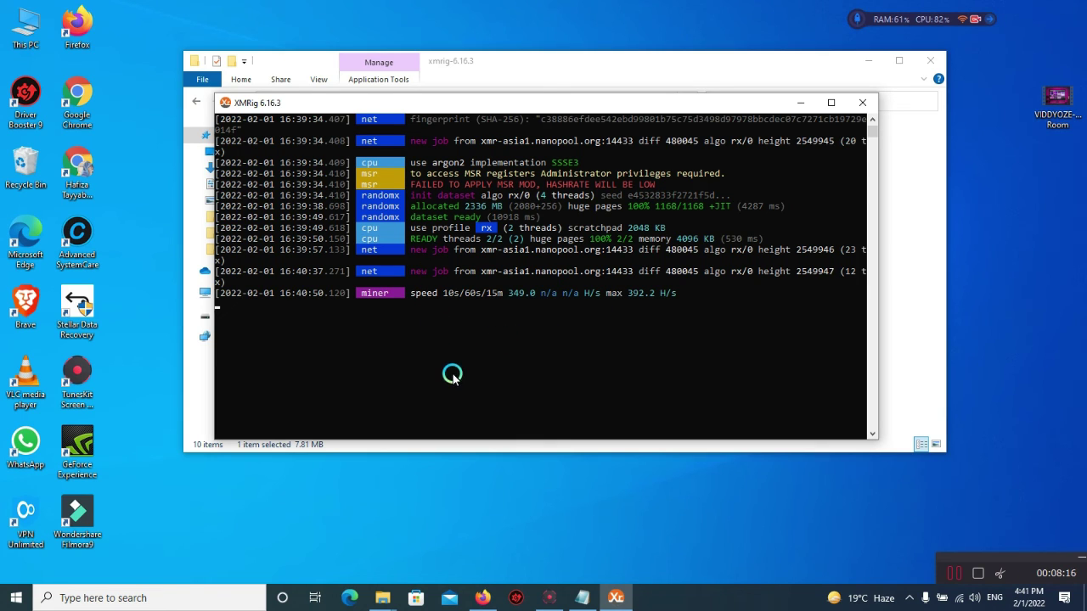
scroll(454, 365, "down", 4)
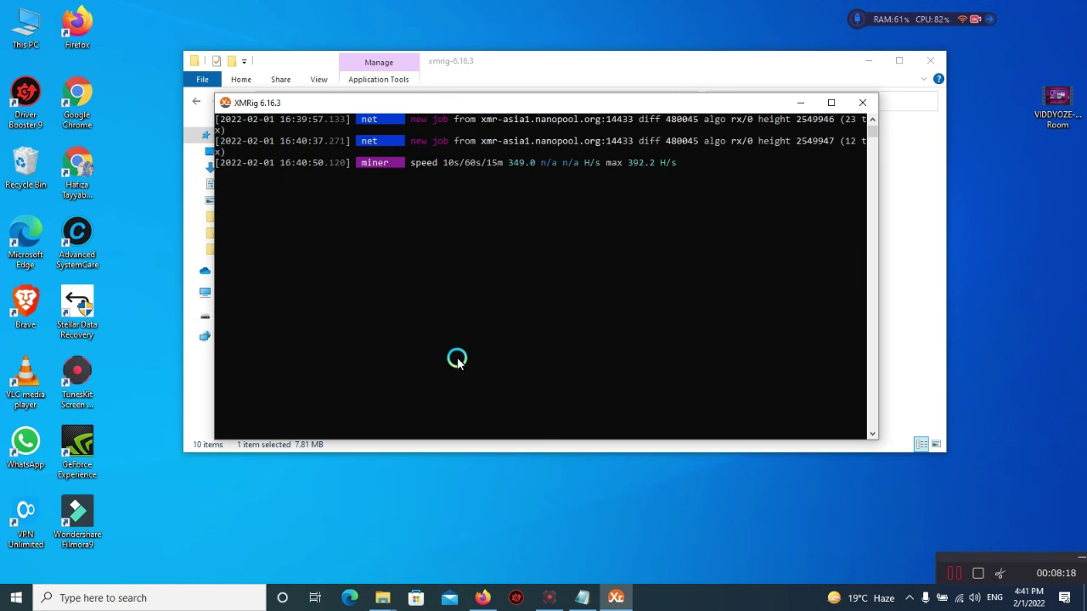